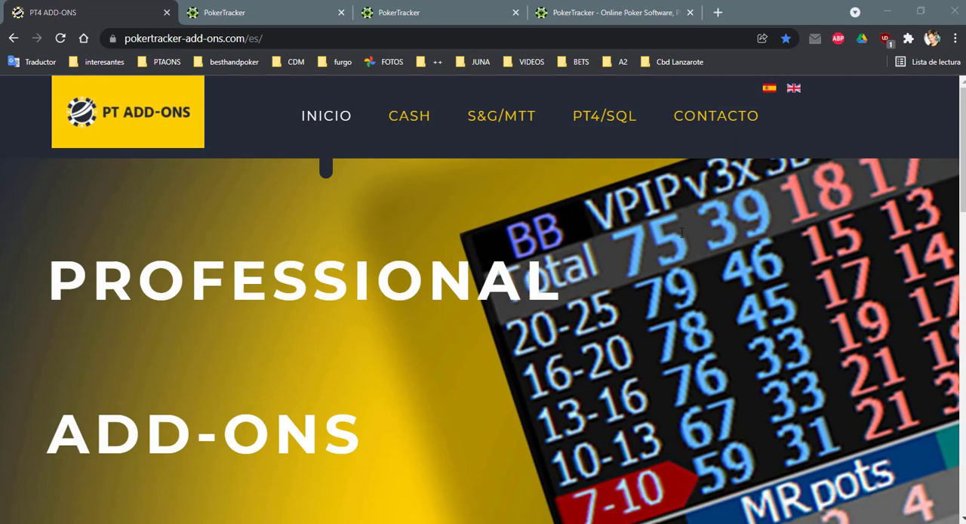
# Set the PokerTracker 4 desktop shortcut to run as administrator in its advanced properties
pyautogui.click(887, 12)
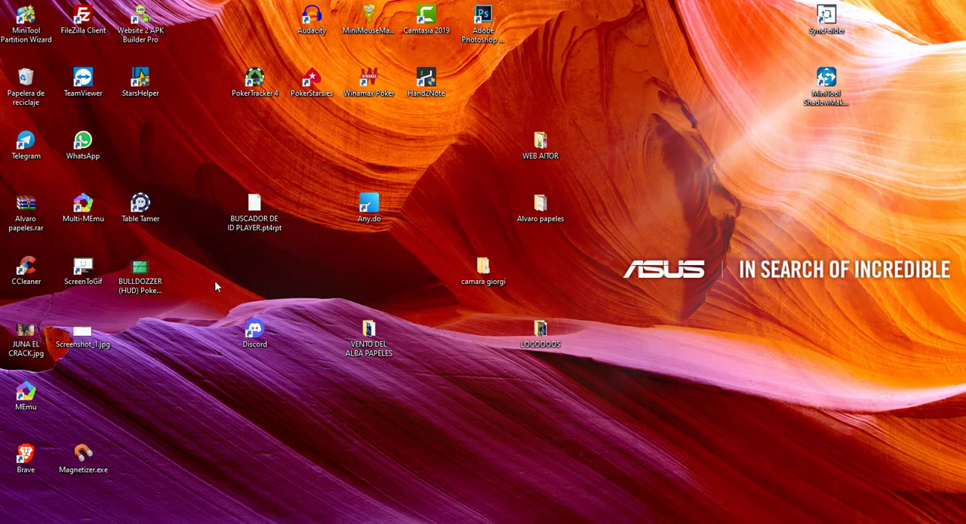
pyautogui.rightClick(258, 86)
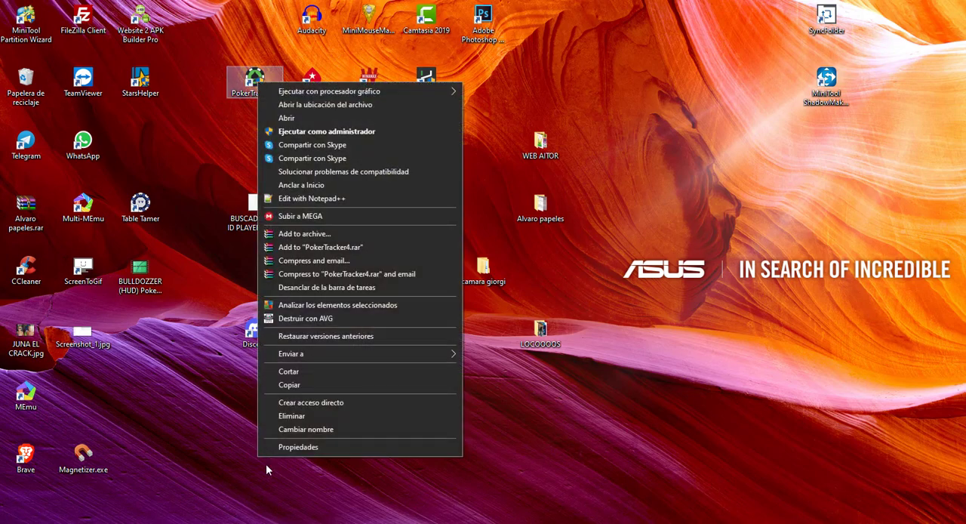
pyautogui.click(303, 450)
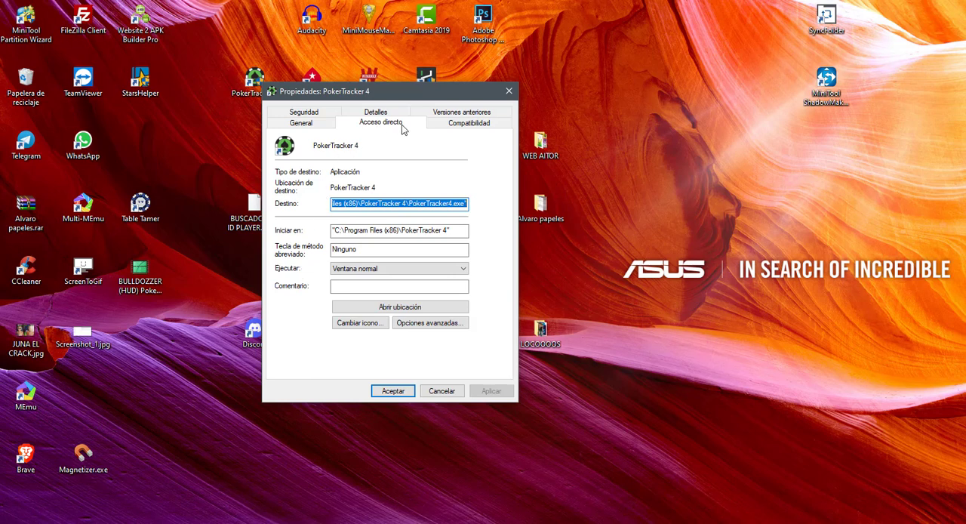
pyautogui.click(420, 324)
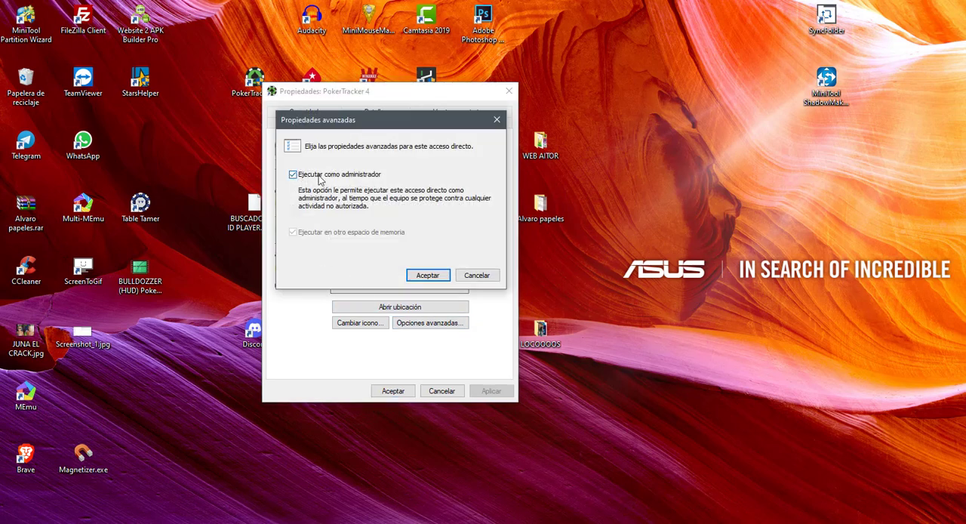
pyautogui.click(427, 275)
pyautogui.click(394, 391)
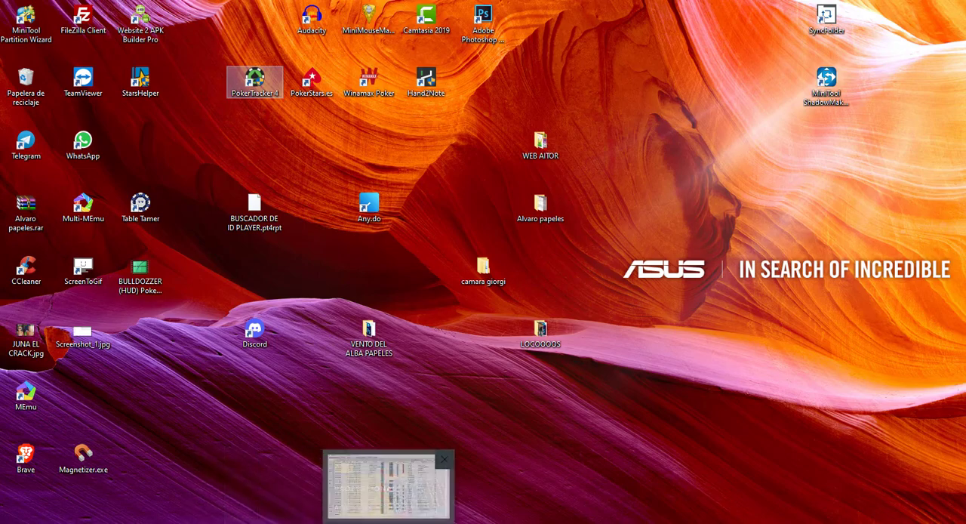
# Switch to PokerTracker and check the database list and PostgreSQL version in Database Management
pyautogui.click(397, 485)
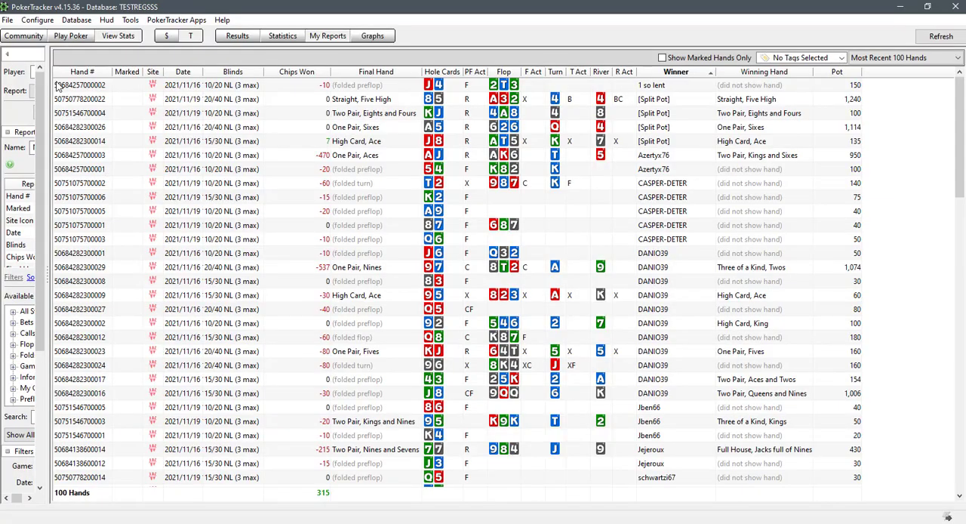
pyautogui.click(76, 20)
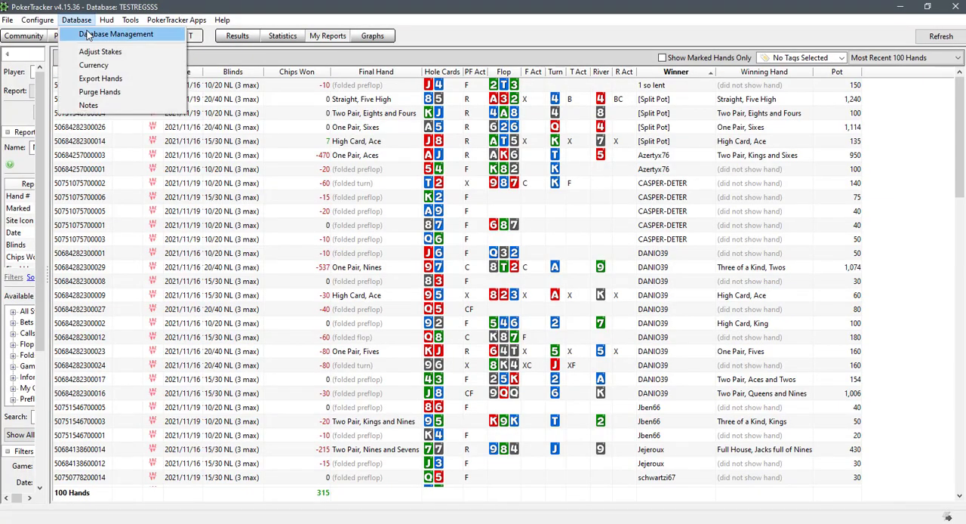
pyautogui.click(113, 34)
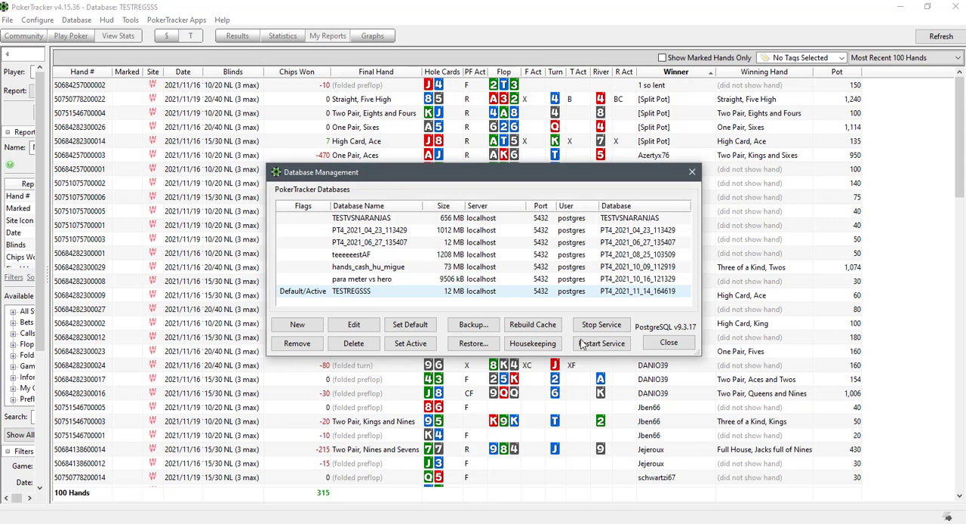
pyautogui.click(669, 343)
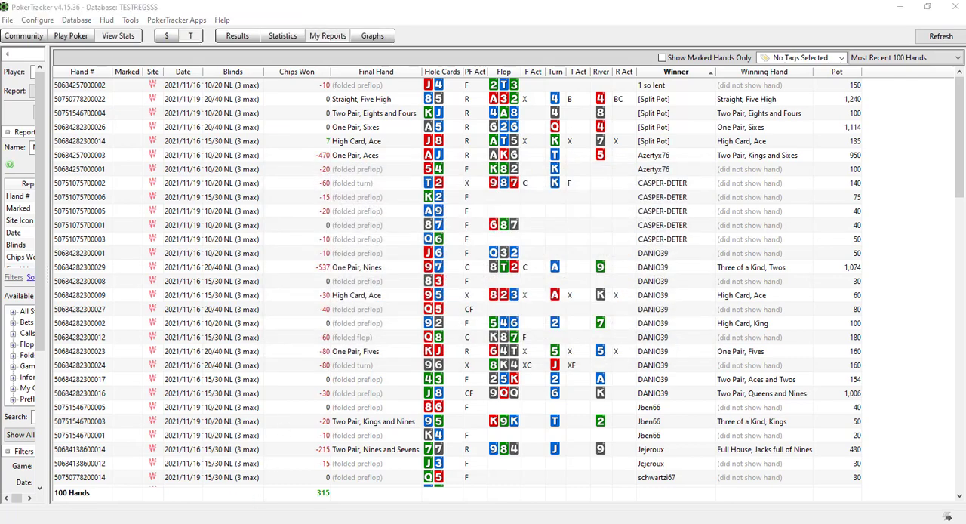
# Switch to the browser and open the Databases guides for PokerTracker 4 in the PokerTracker support center
pyautogui.hotkey('alt', 'Tab')
pyautogui.click(224, 13)
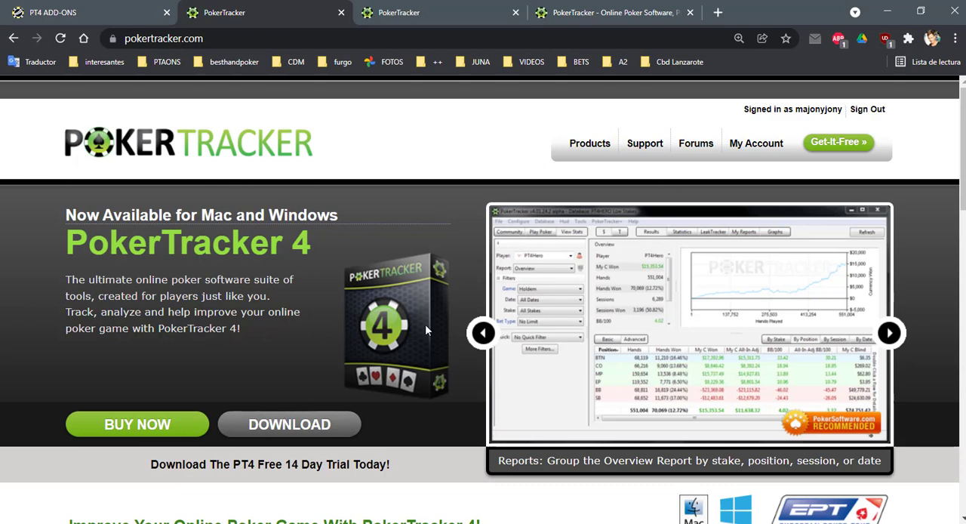
pyautogui.click(640, 149)
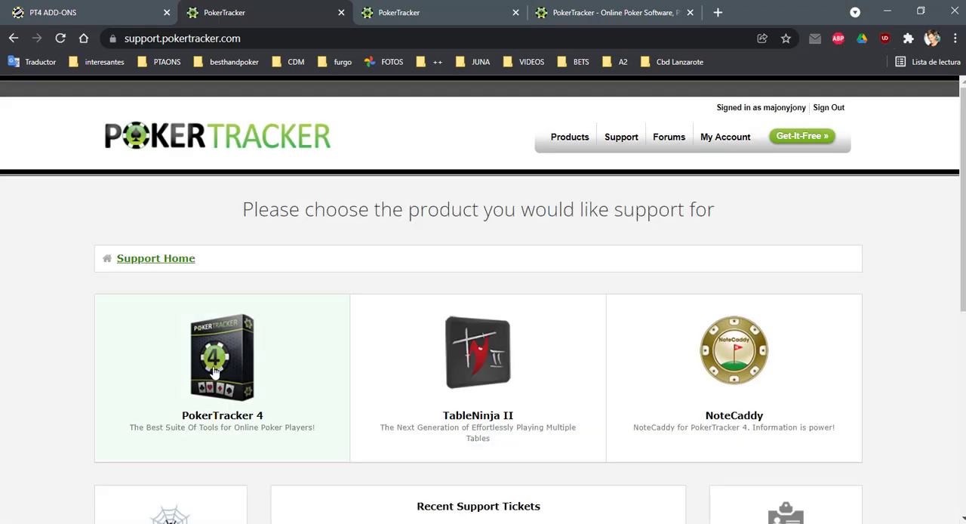
pyautogui.click(215, 371)
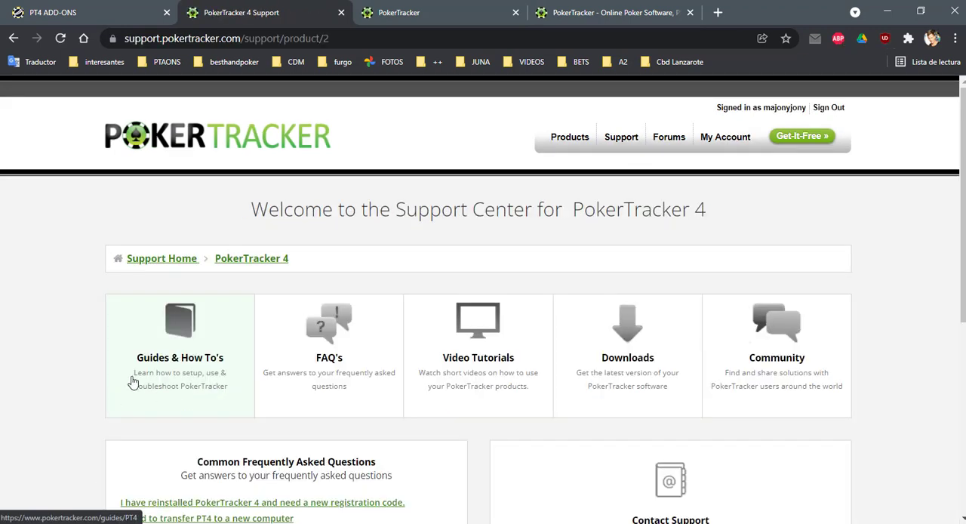
pyautogui.click(181, 340)
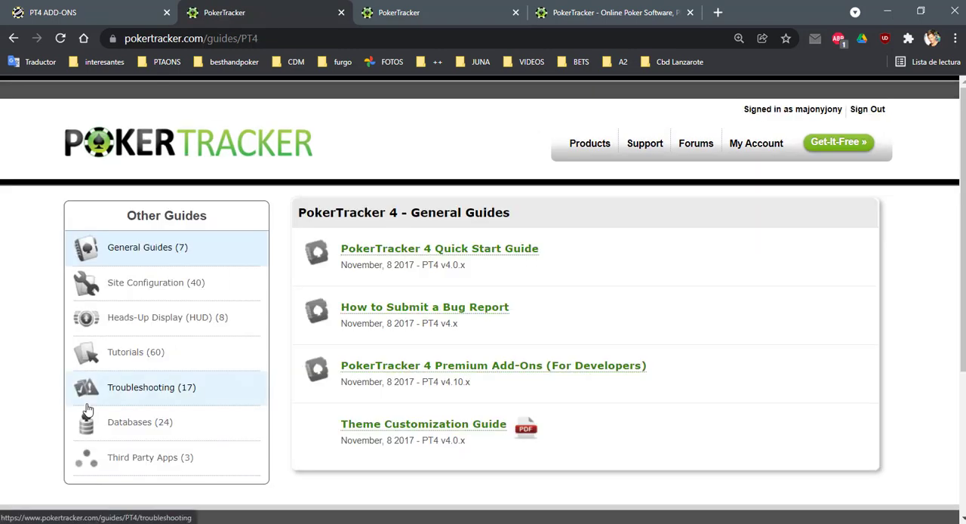
pyautogui.click(135, 429)
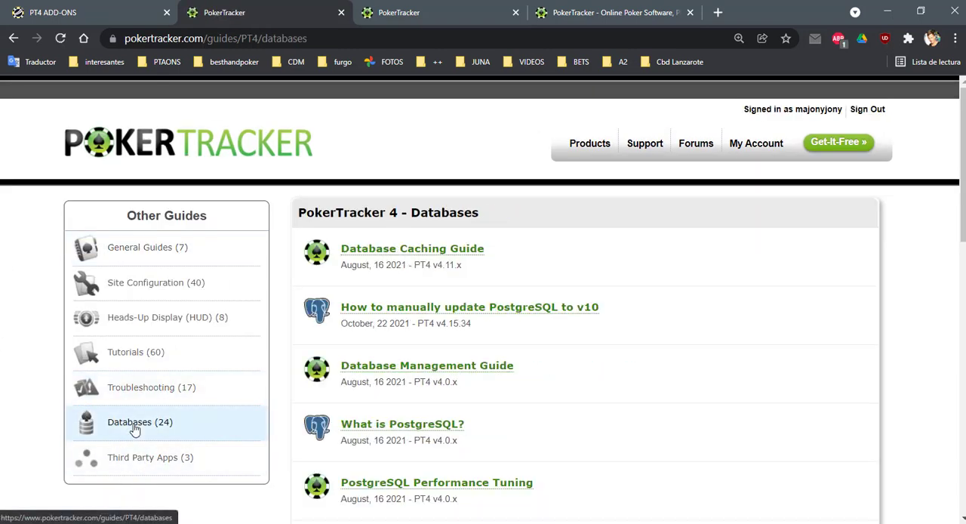
# Open the guide "How to Manually Install or Reinstall PostgreSQL 9.3 (Windows)" and look through its table of contents
pyautogui.scroll(-4, 501, 318)
pyautogui.scroll(-2, 500, 317)
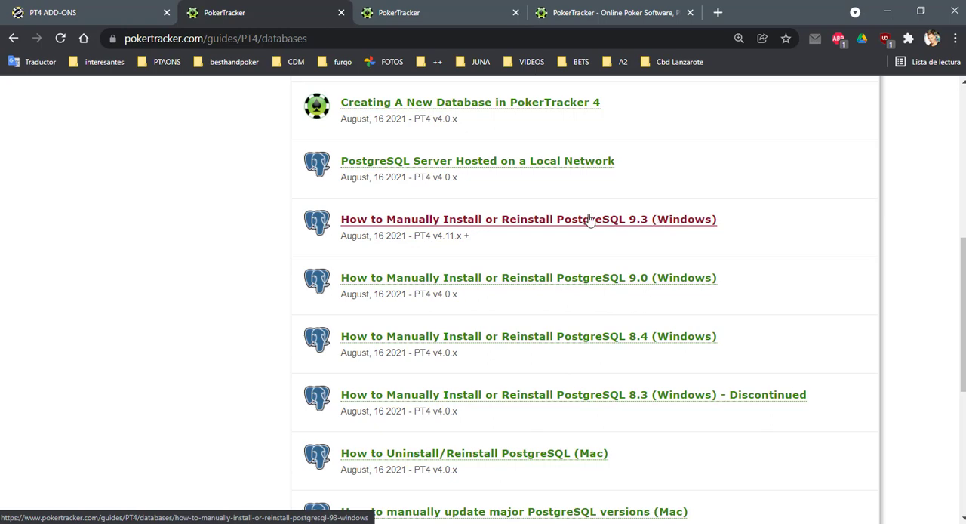
pyautogui.click(502, 225)
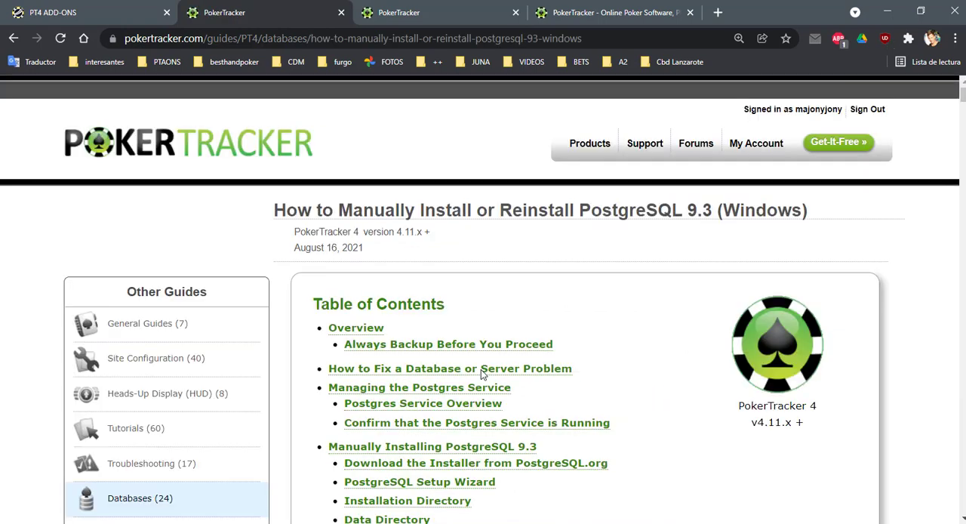
pyautogui.scroll(-2, 477, 349)
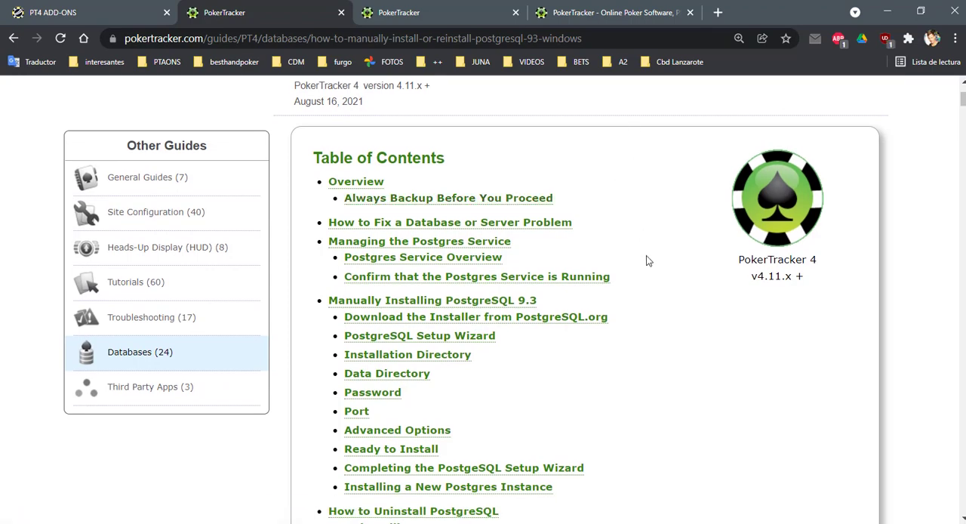
pyautogui.scroll(-5, 646, 260)
pyautogui.scroll(2, 646, 260)
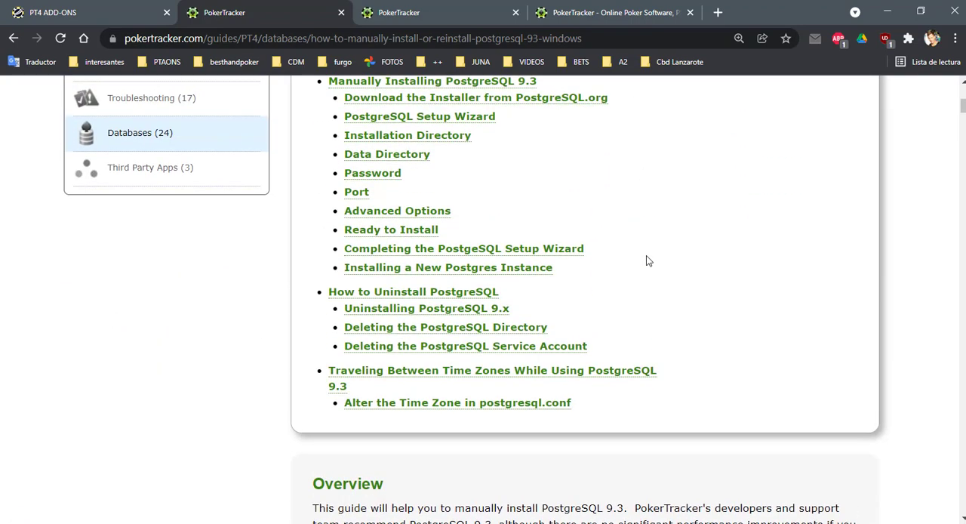
# Review the PostgreSQL 8.4 uninstall instructions linked from the guide's How to Uninstall PostgreSQL section, including deleting the service account
pyautogui.click(408, 293)
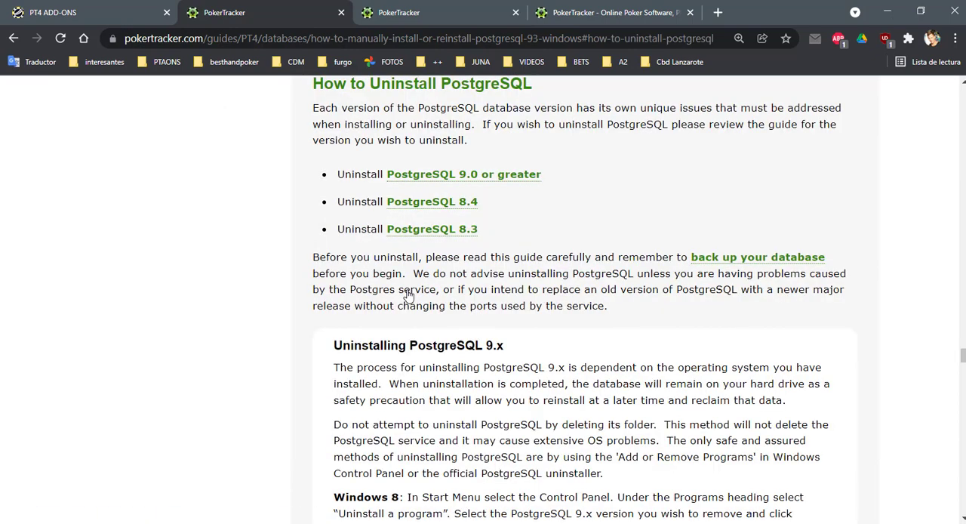
pyautogui.click(450, 208)
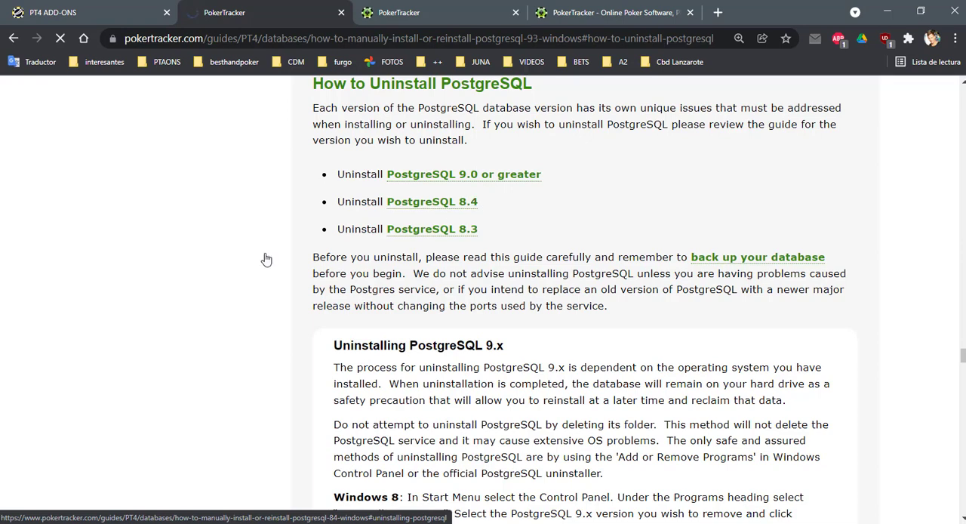
pyautogui.scroll(-10, 349, 280)
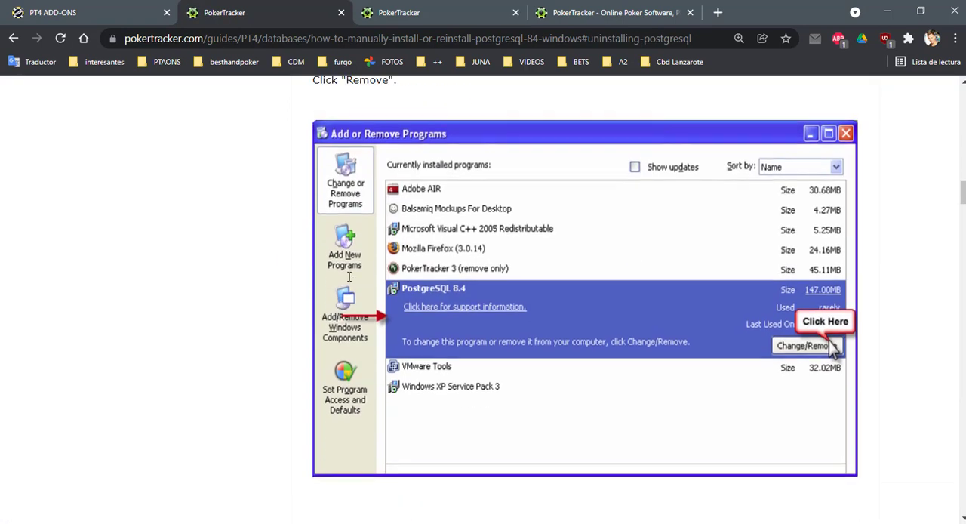
pyautogui.scroll(-9, 349, 281)
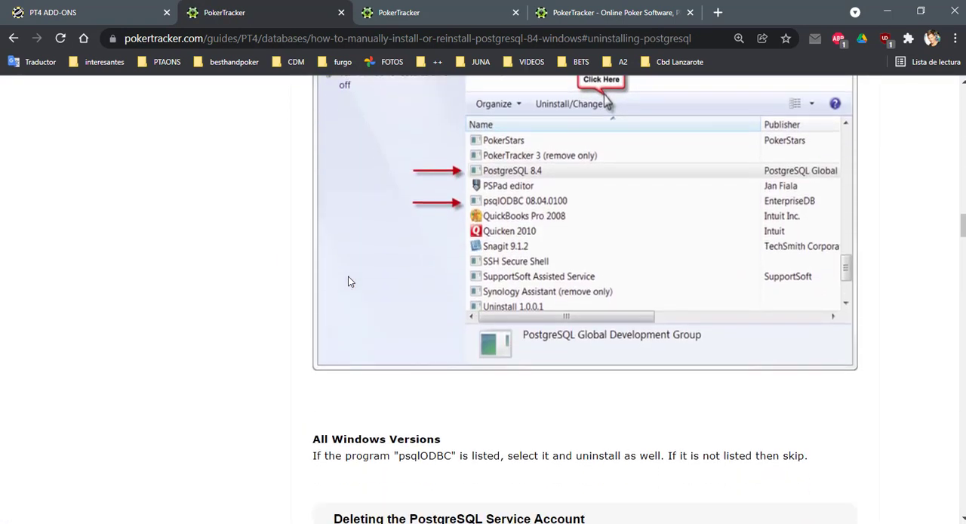
pyautogui.scroll(-6, 348, 280)
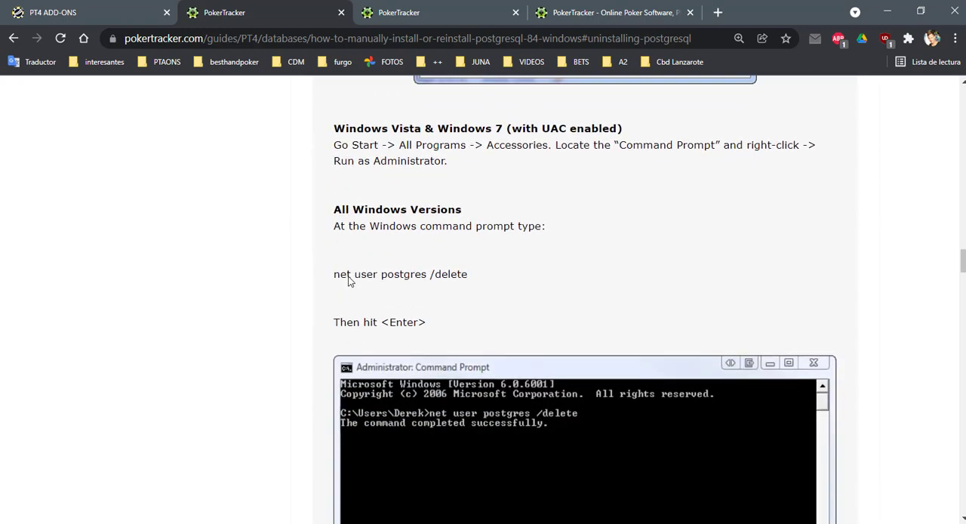
pyautogui.scroll(12, 251, 192)
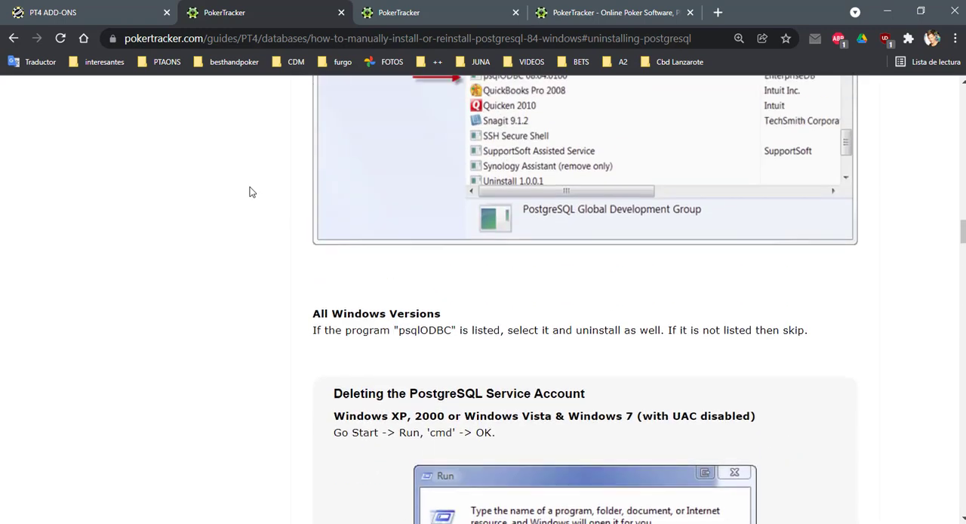
pyautogui.scroll(3, 269, 312)
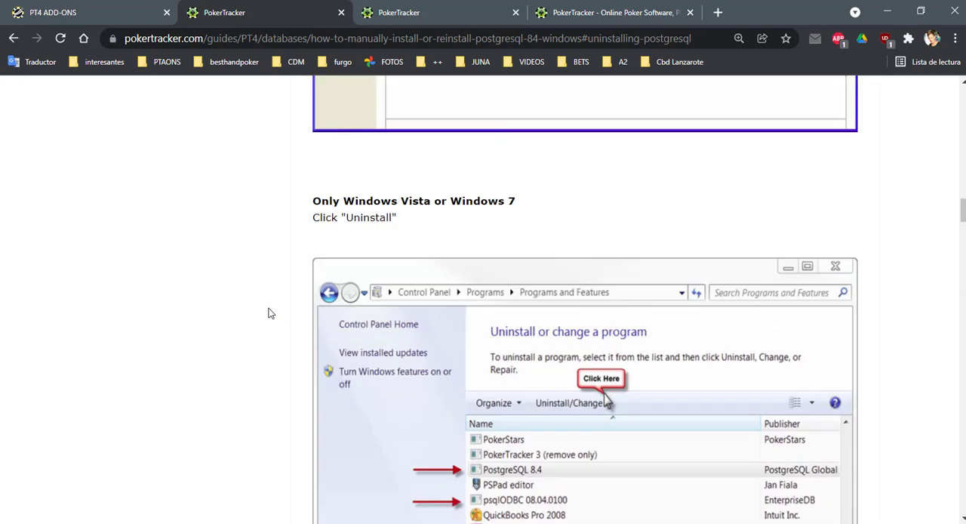
pyautogui.scroll(-3, 270, 312)
pyautogui.scroll(-7, 270, 312)
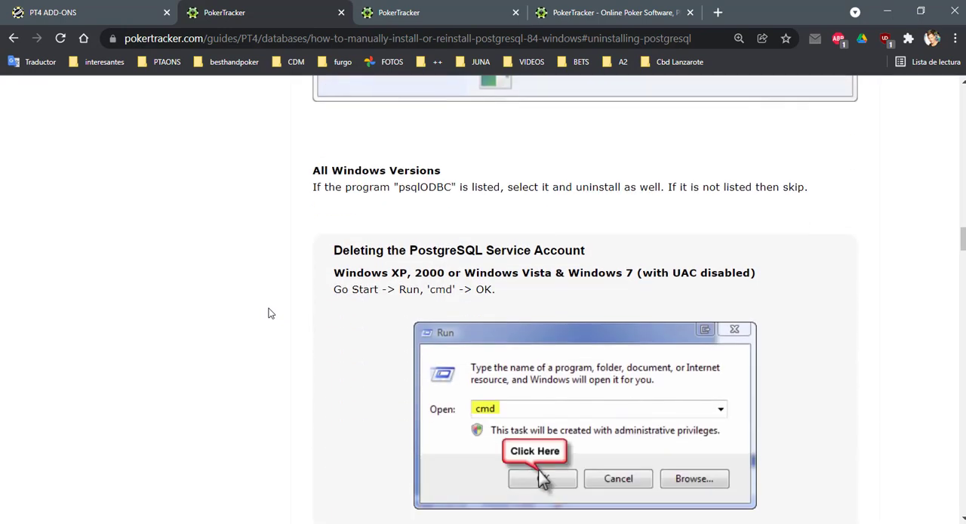
pyautogui.scroll(6, 270, 313)
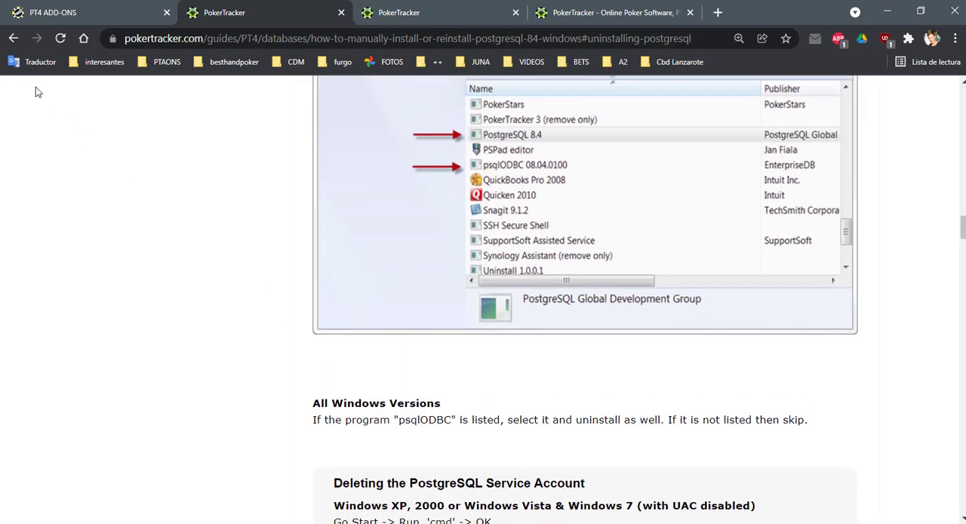
# Return to the PostgreSQL 9.3 guide and examine its installation instructions around the Port and Advanced Options sections
pyautogui.click(14, 38)
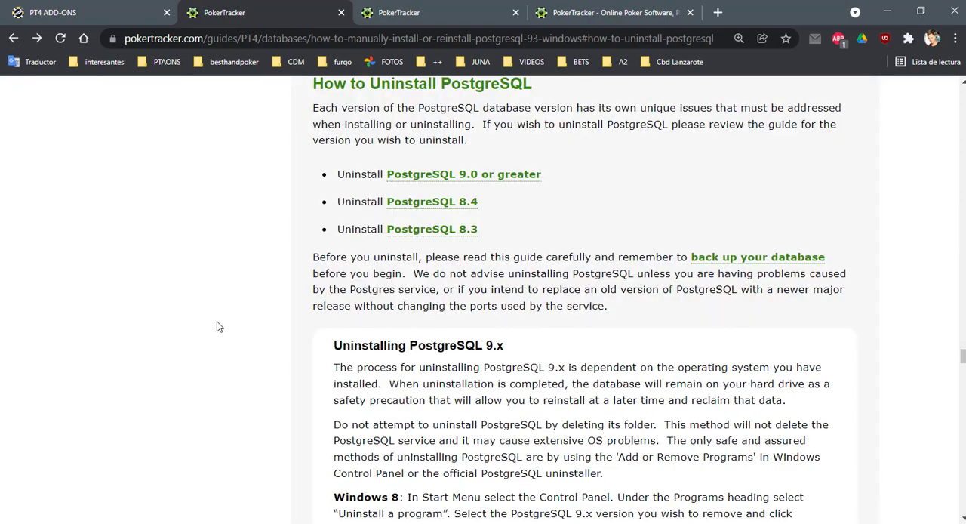
pyautogui.scroll(4, 218, 323)
pyautogui.scroll(10, 217, 321)
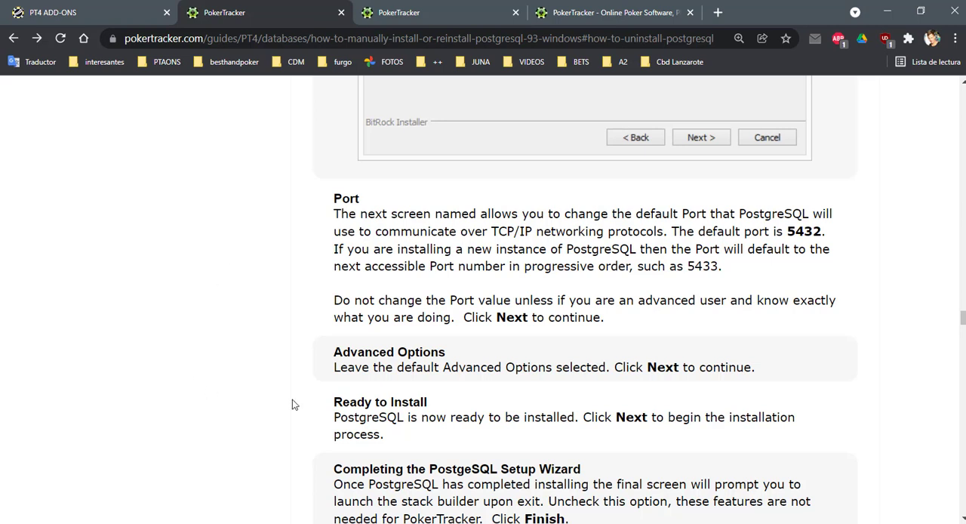
# Switch to PokerTracker and run the Tune PostgreSQL housekeeping task from Database Management
pyautogui.hotkey('alt', 'Tab')
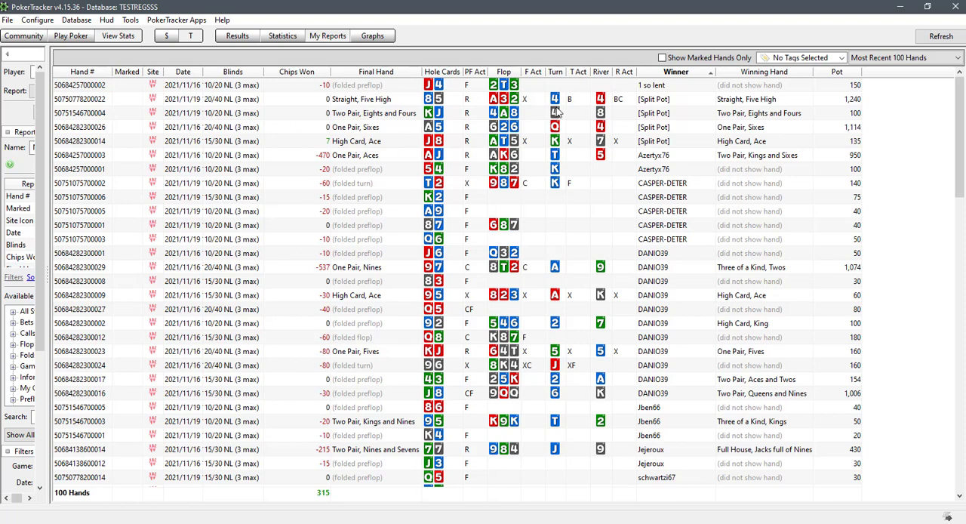
pyautogui.click(76, 19)
pyautogui.click(90, 35)
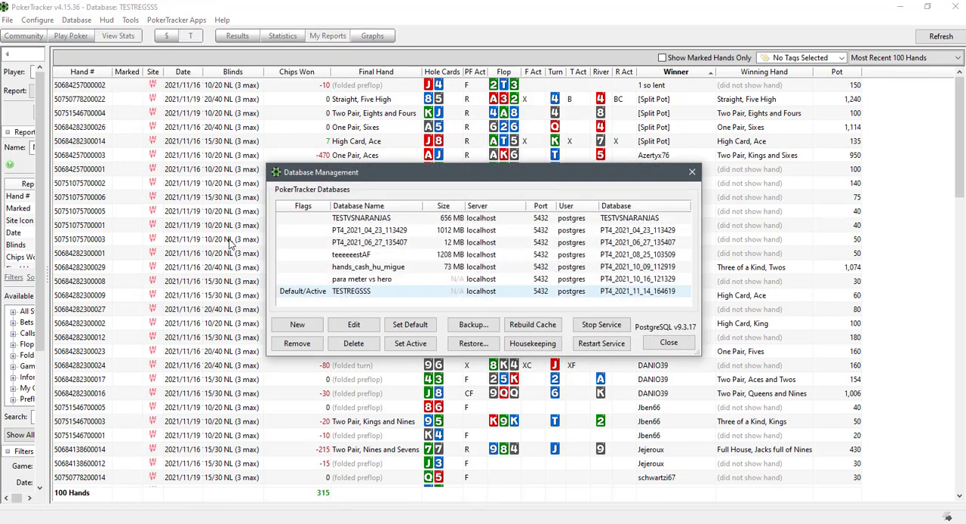
pyautogui.click(539, 346)
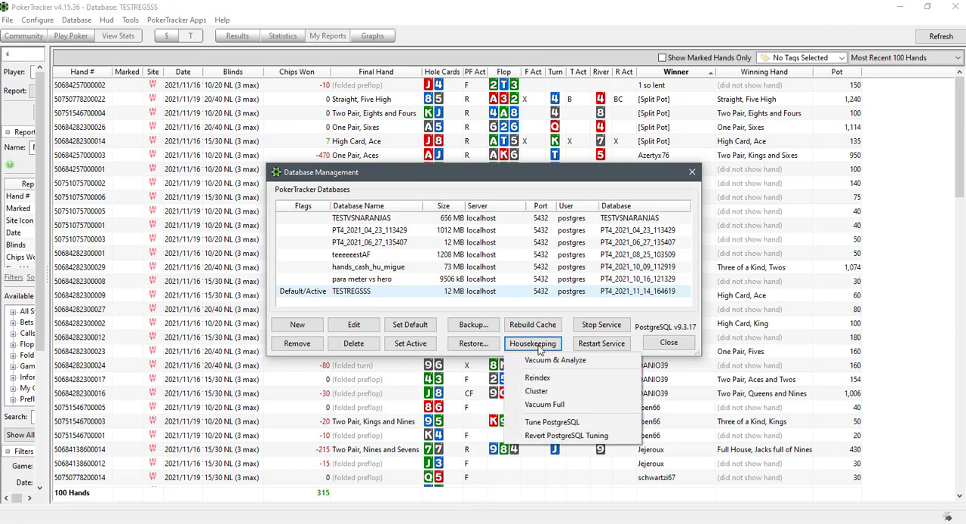
pyautogui.click(551, 423)
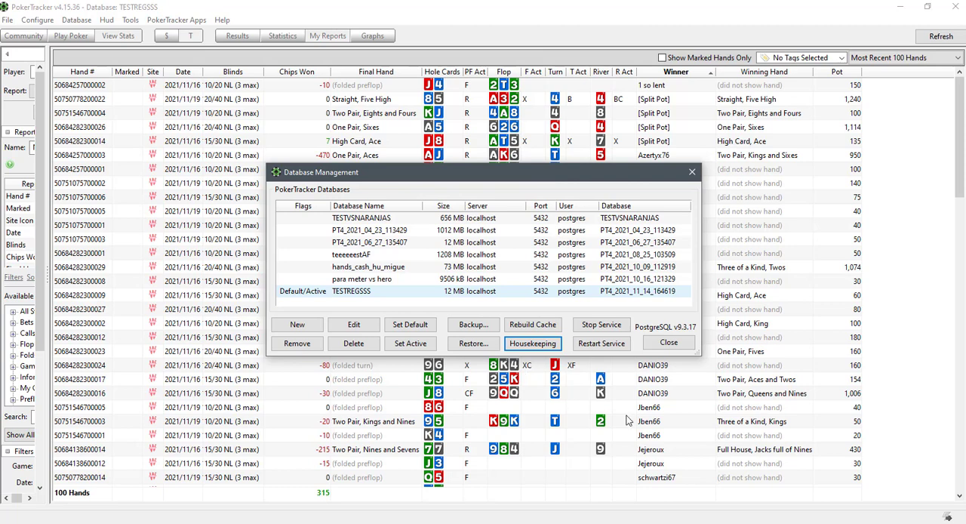
pyautogui.click(668, 343)
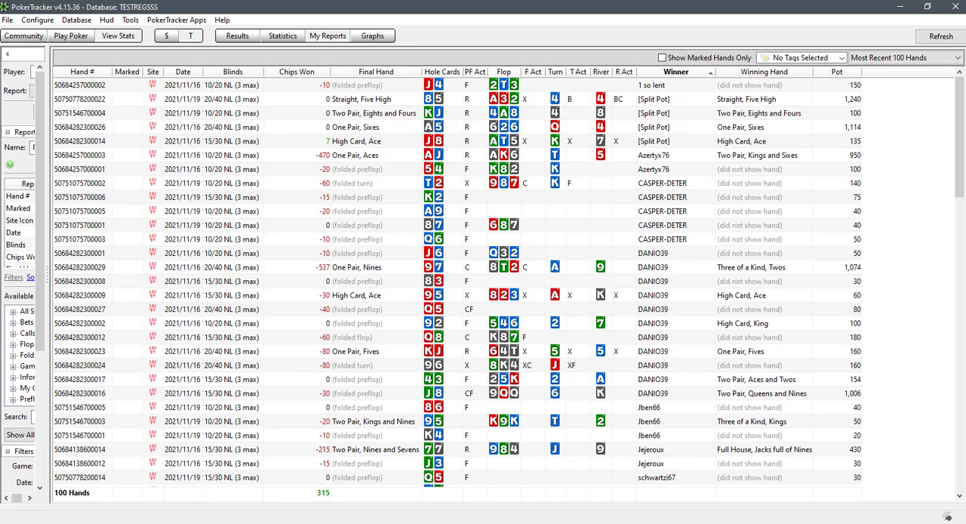
# Switch to the browser and open the Anti-Virus, Firewall, and Security Software Configuration Guide from the Troubleshooting guides
pyautogui.click(255, 521)
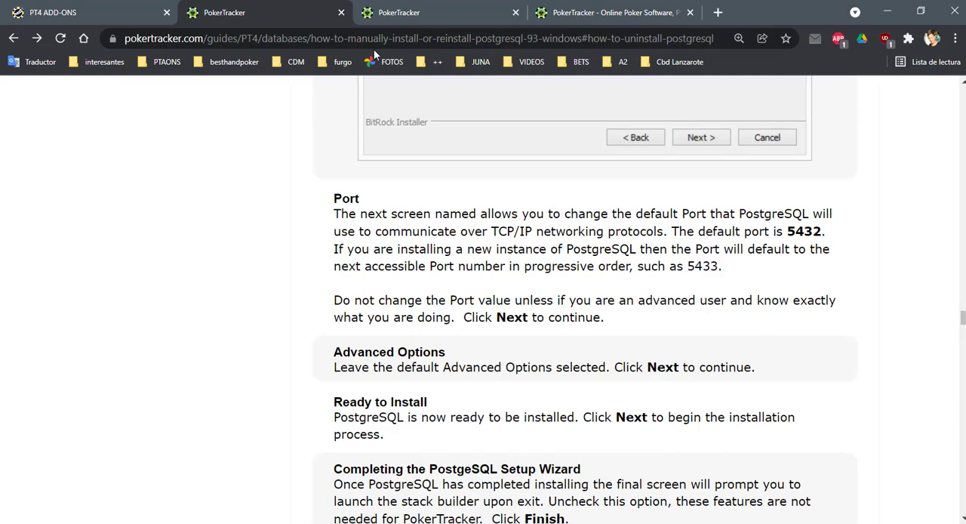
pyautogui.scroll(15, 190, 259)
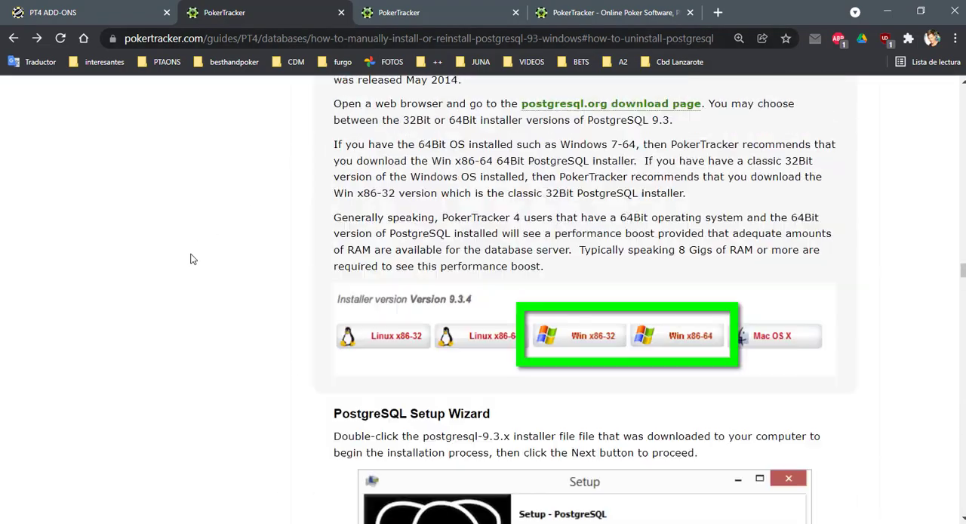
pyautogui.scroll(20, 190, 259)
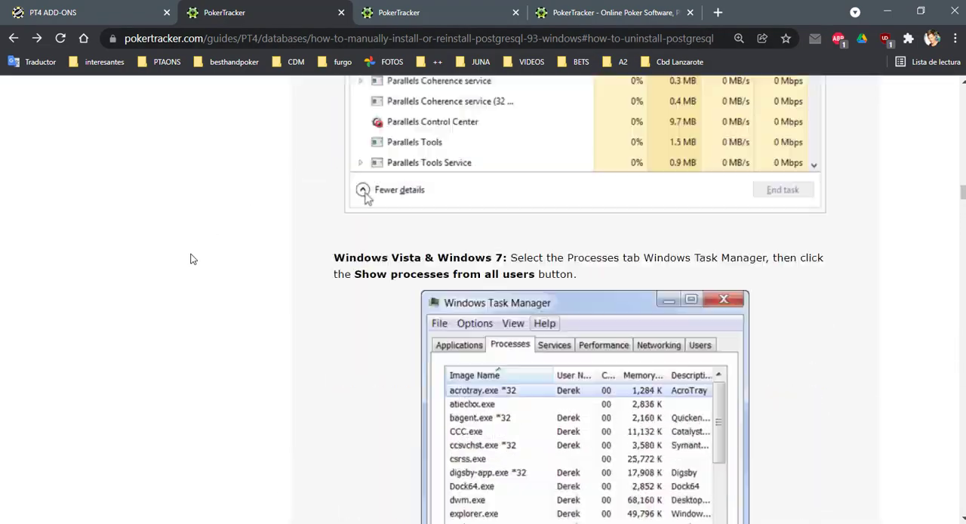
pyautogui.scroll(20, 190, 259)
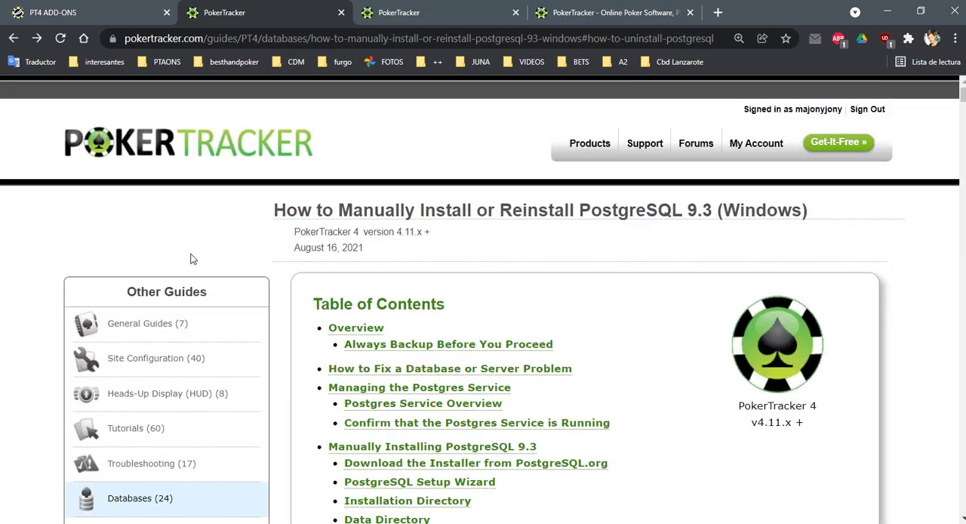
pyautogui.scroll(-3, 191, 259)
pyautogui.click(157, 245)
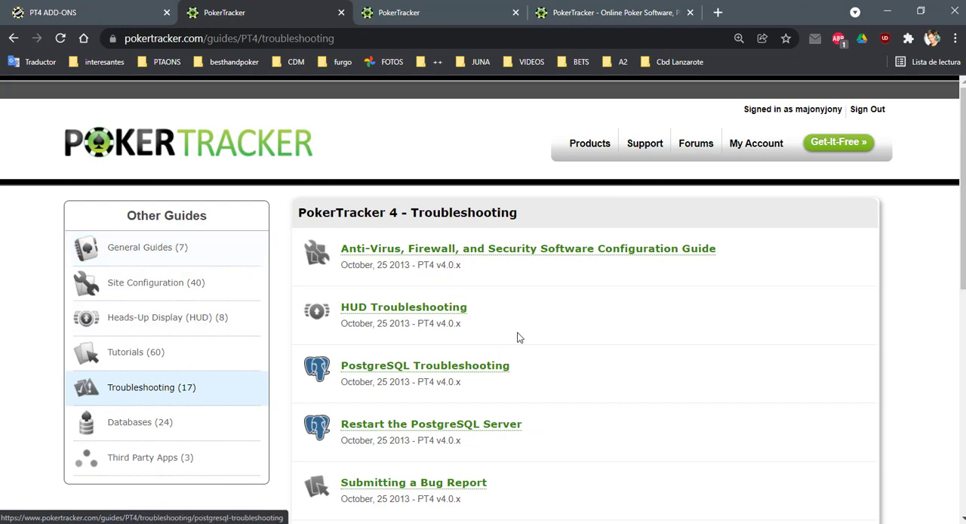
pyautogui.scroll(-3, 518, 337)
pyautogui.scroll(3, 519, 336)
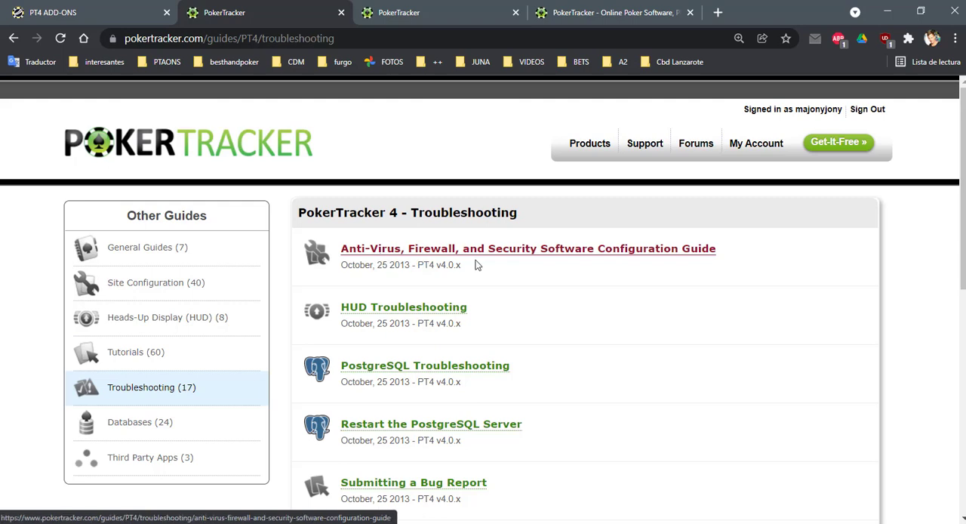
pyautogui.click(513, 251)
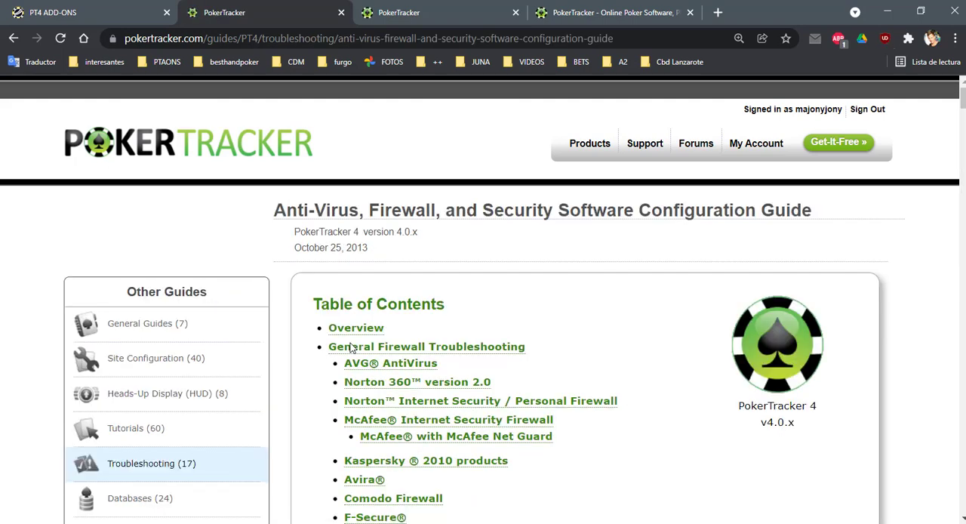
# Examine the guide's overview and General Firewall Troubleshooting section, highlighting the four PokerTracker and PostgreSQL process paths that need full Internet access
pyautogui.scroll(-2, 462, 339)
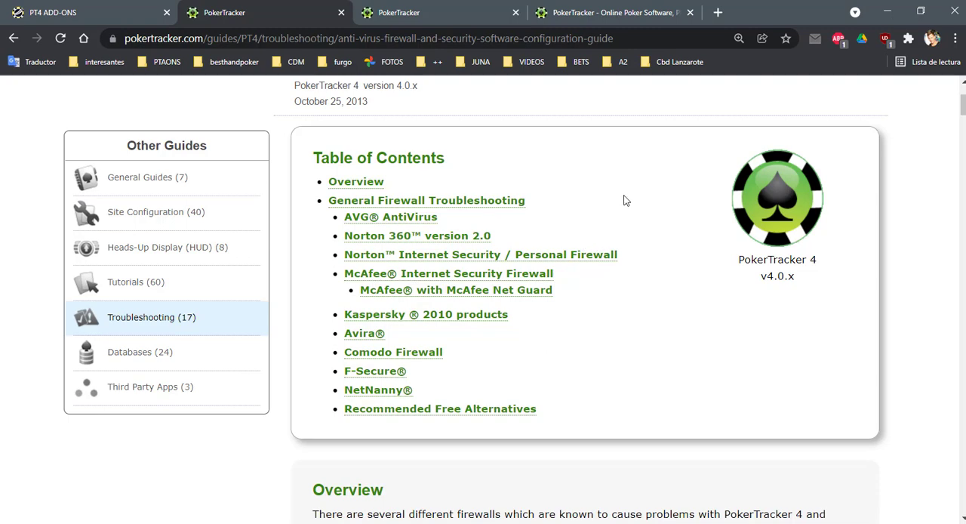
pyautogui.scroll(-2, 633, 246)
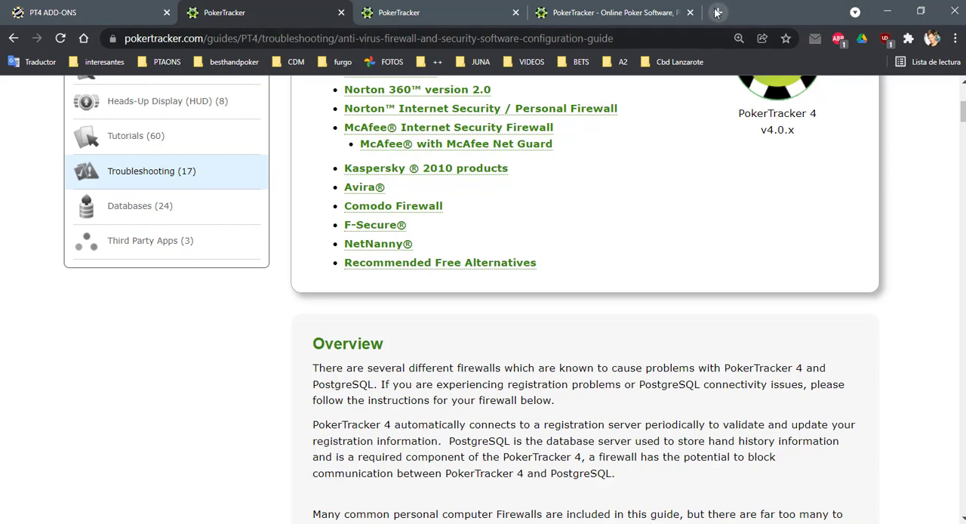
pyautogui.scroll(-8, 582, 220)
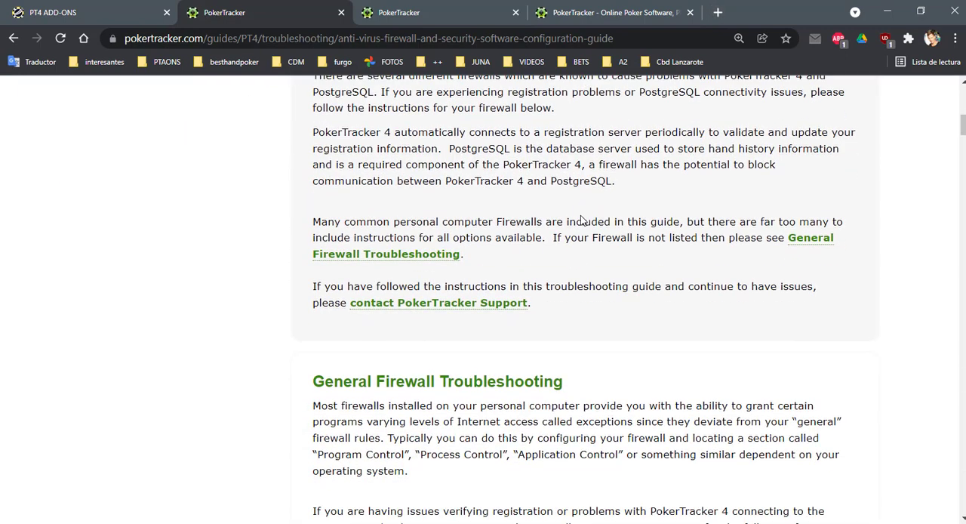
pyautogui.scroll(-1, 581, 221)
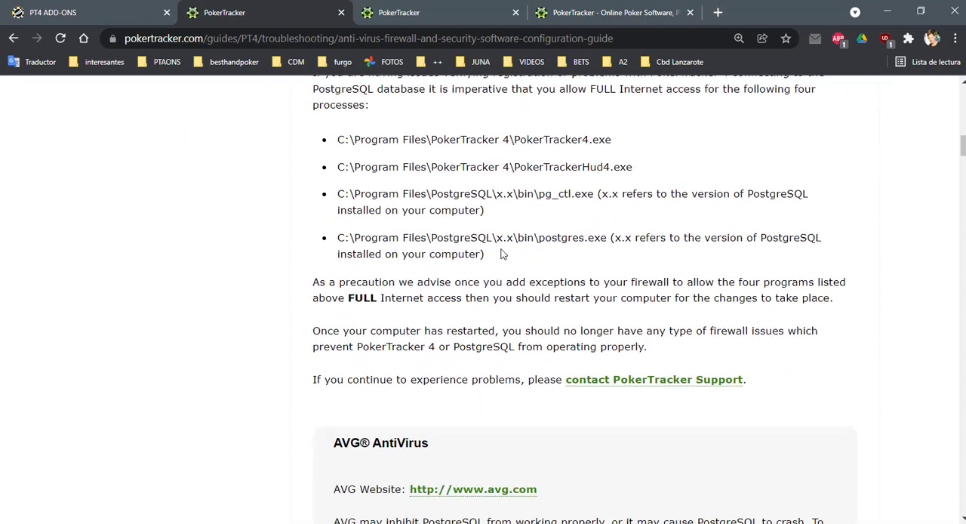
pyautogui.moveTo(487, 254); pyautogui.dragTo(325, 139)
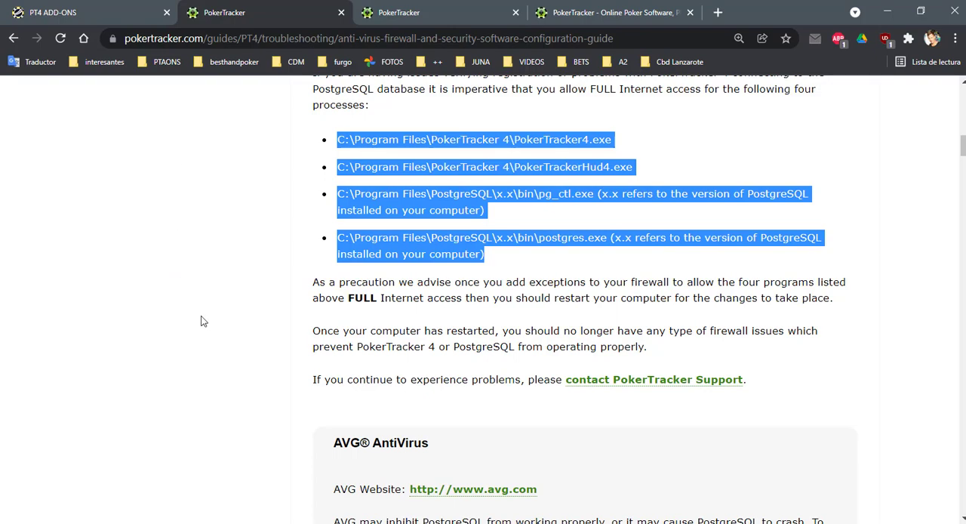
pyautogui.scroll(5, 219, 329)
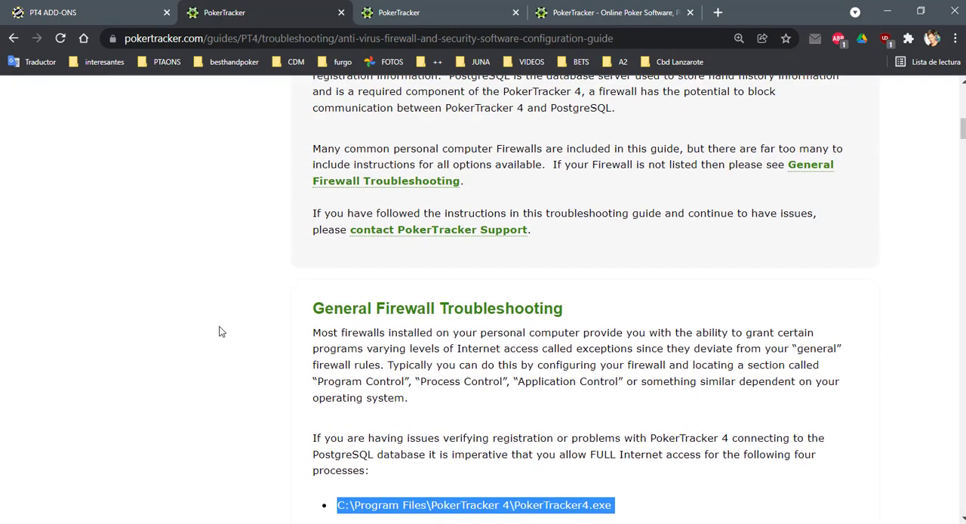
pyautogui.scroll(5, 220, 331)
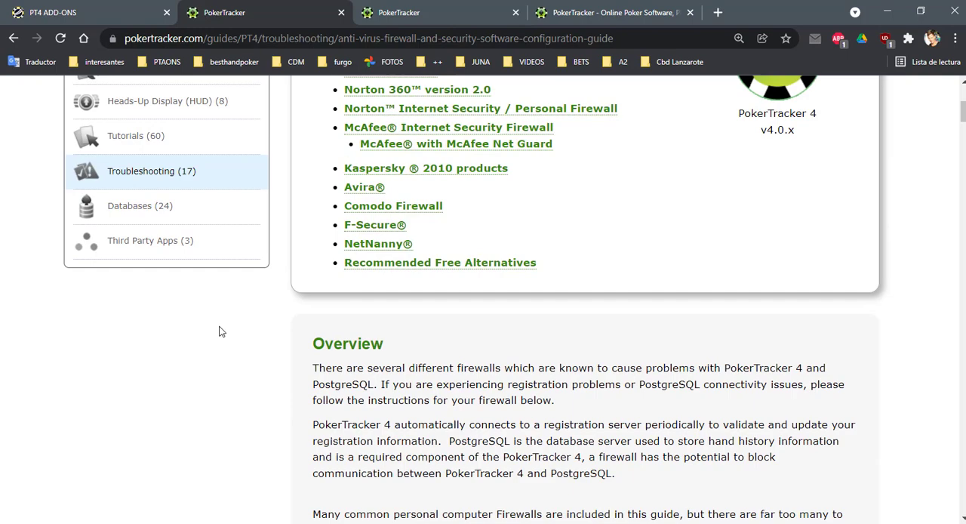
# Switch to PokerTracker and open NoteTracker
pyautogui.click(451, 486)
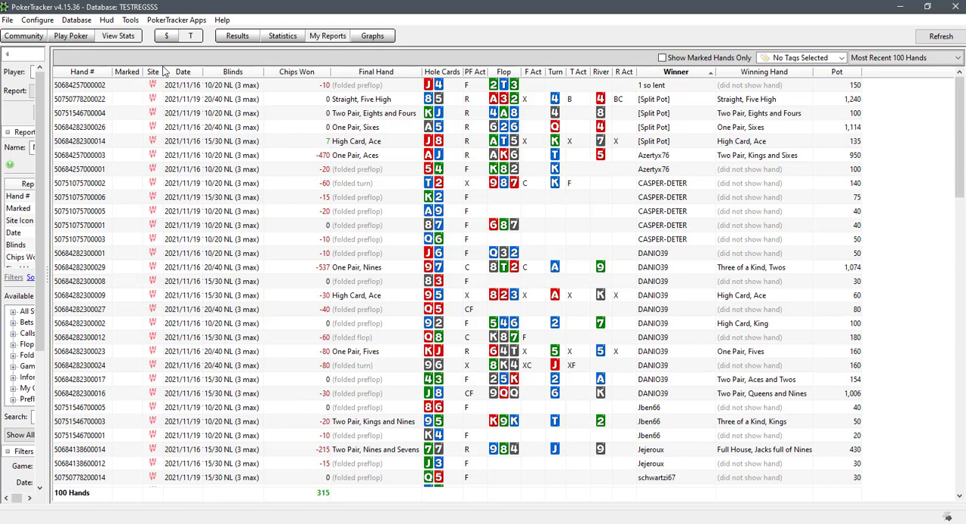
pyautogui.click(131, 21)
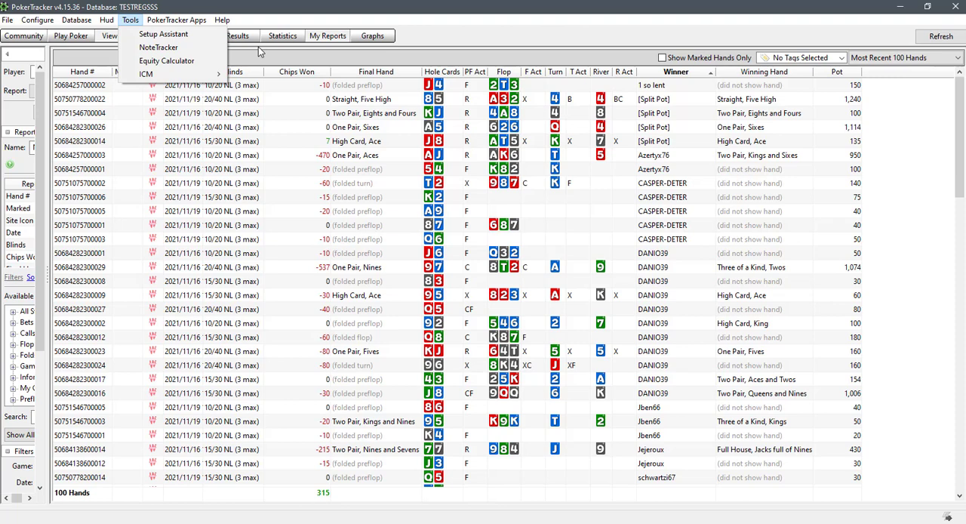
pyautogui.click(163, 50)
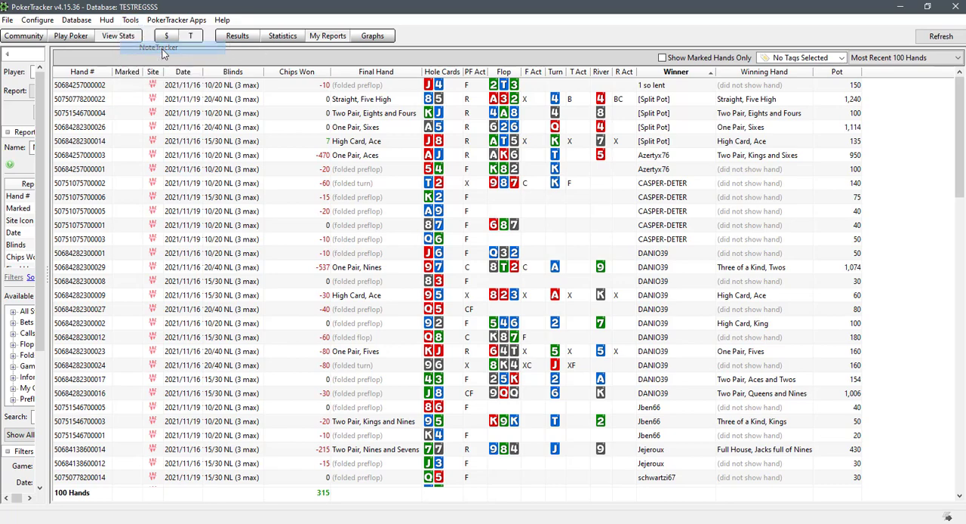
pyautogui.write('60')
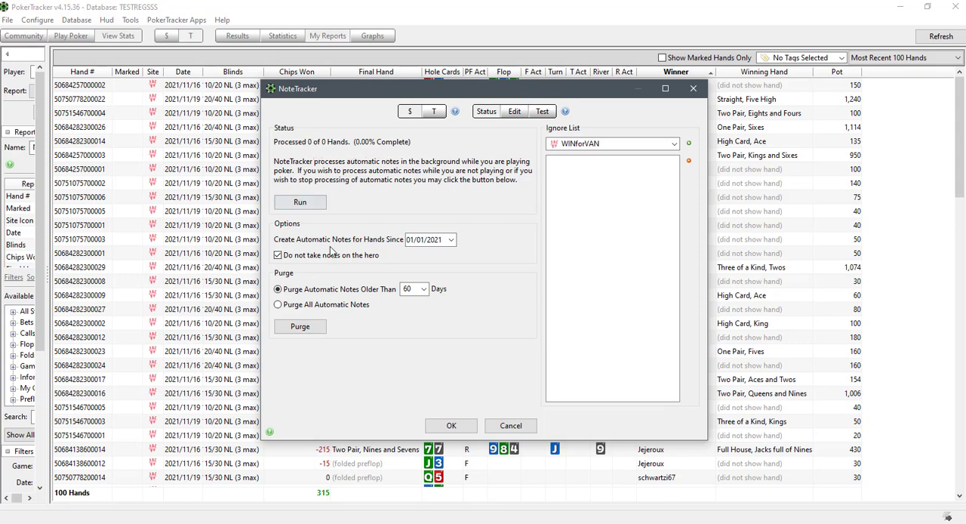
# For cash games, set automatic note creation to hands since 01/01/2222 and purge all automatic notes
pyautogui.click(436, 243)
pyautogui.click(278, 305)
pyautogui.click(302, 327)
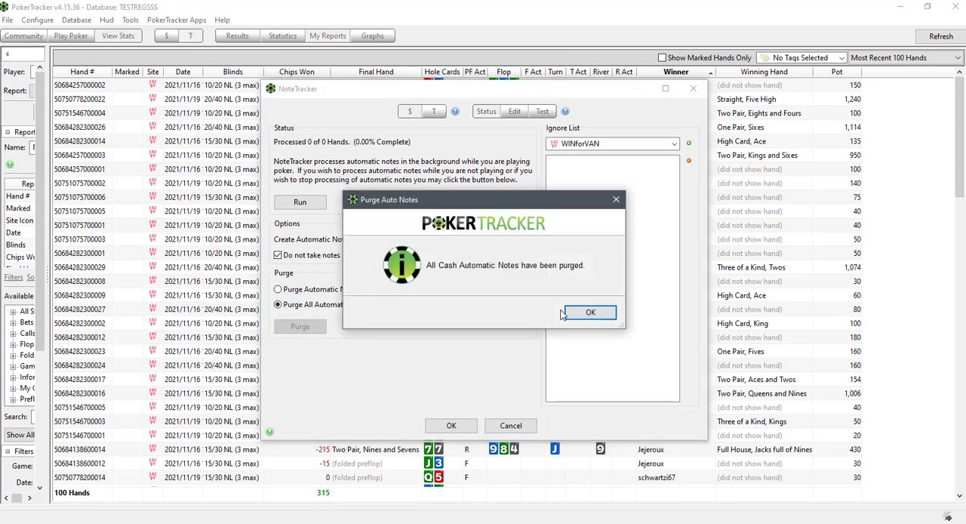
pyautogui.click(588, 312)
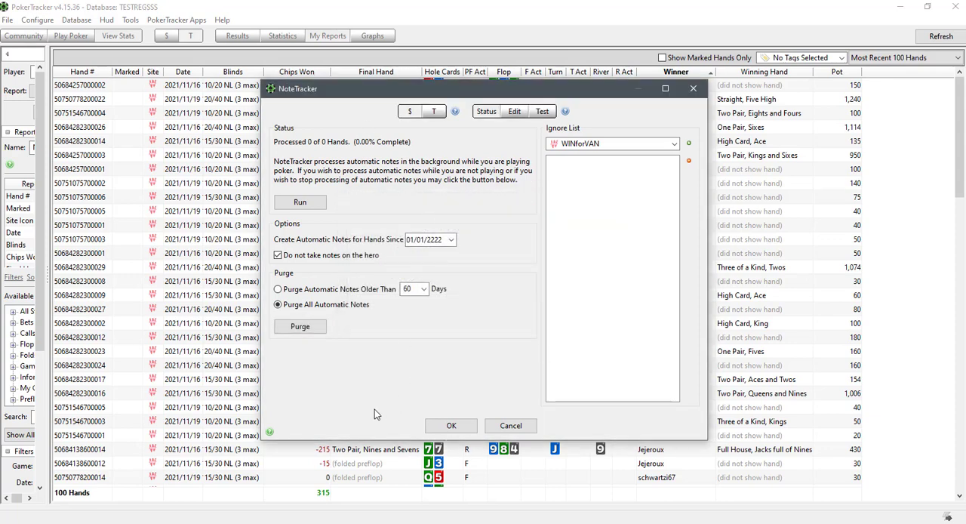
# For tournaments, set automatic notes to hands since 01/01/2222, purge all automatic notes, and accept the NoteTracker settings
pyautogui.click(434, 111)
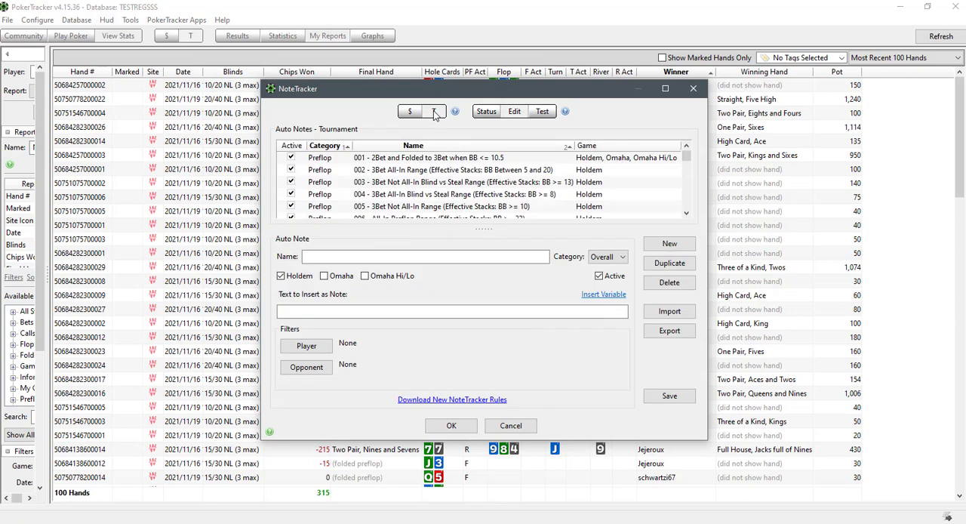
pyautogui.click(487, 112)
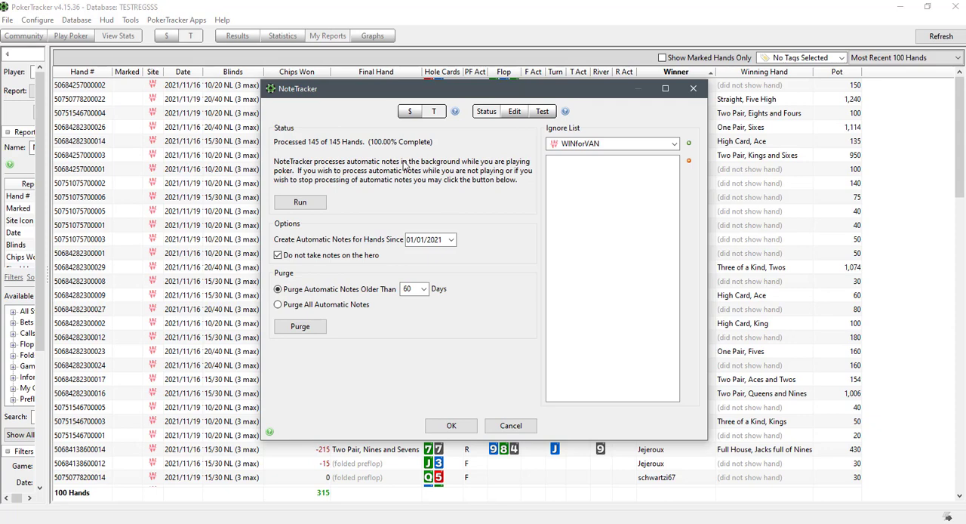
pyautogui.click(435, 240)
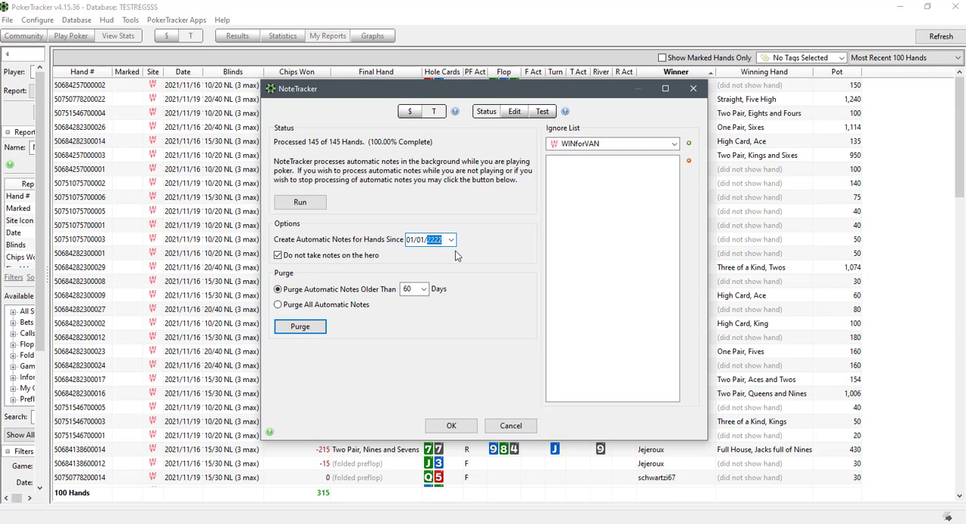
pyautogui.click(277, 304)
pyautogui.click(300, 328)
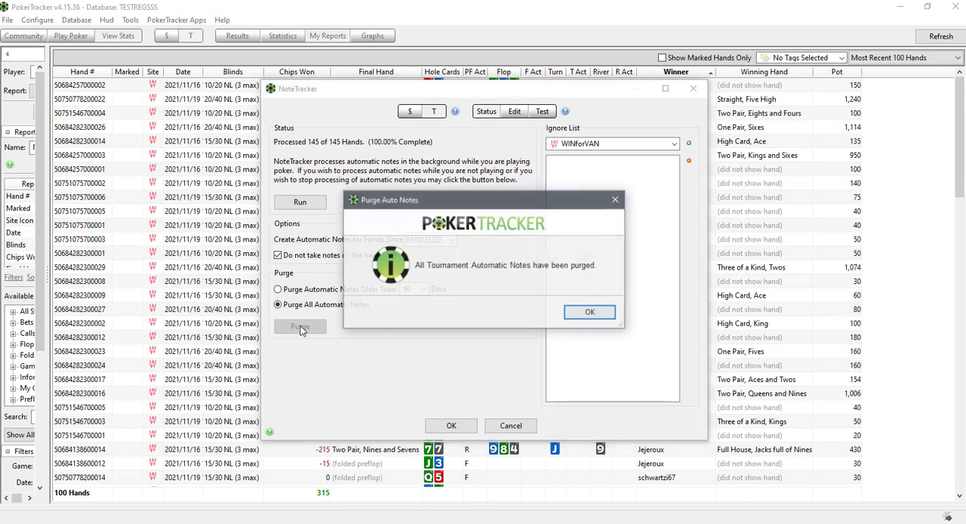
pyautogui.click(603, 315)
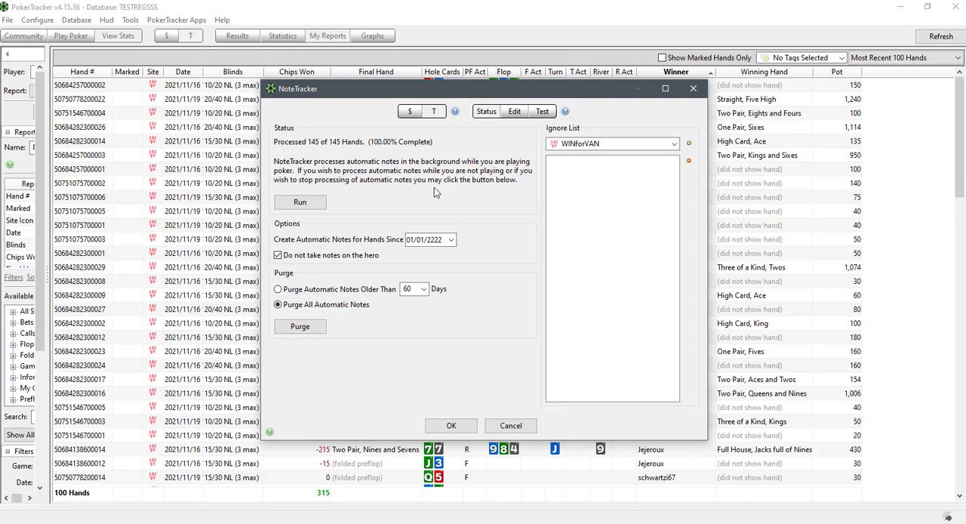
pyautogui.click(452, 426)
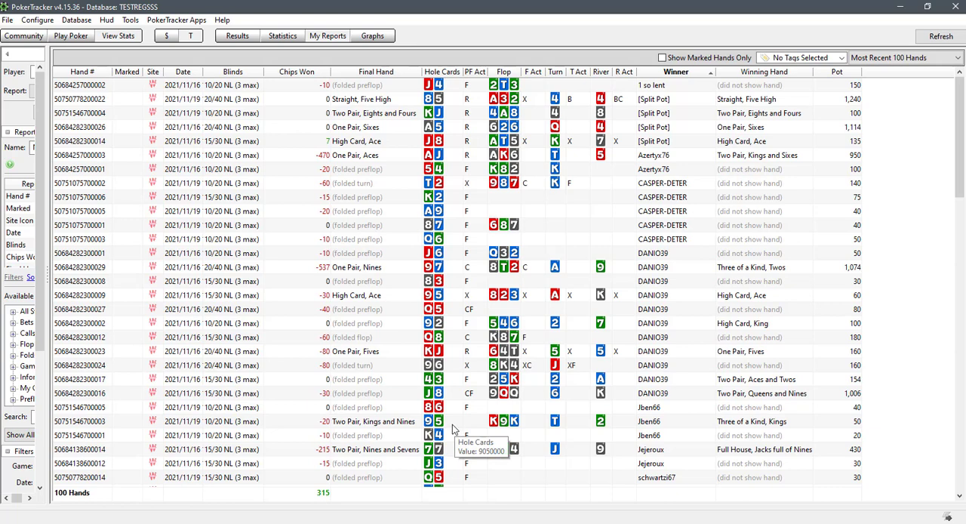
# Review the 888 Poker site configuration from the Play Poker view, including its Get Hands While Playing options, and close it without changes
pyautogui.click(71, 38)
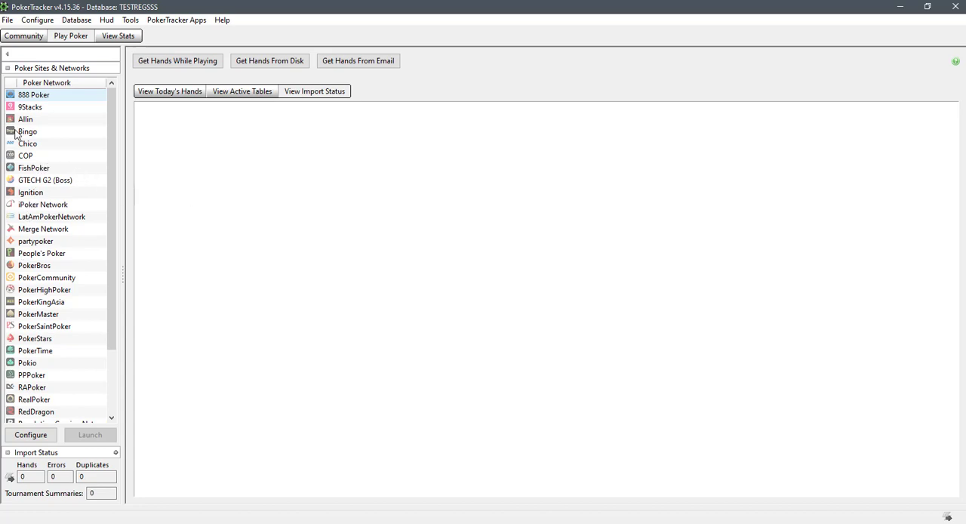
pyautogui.click(37, 95)
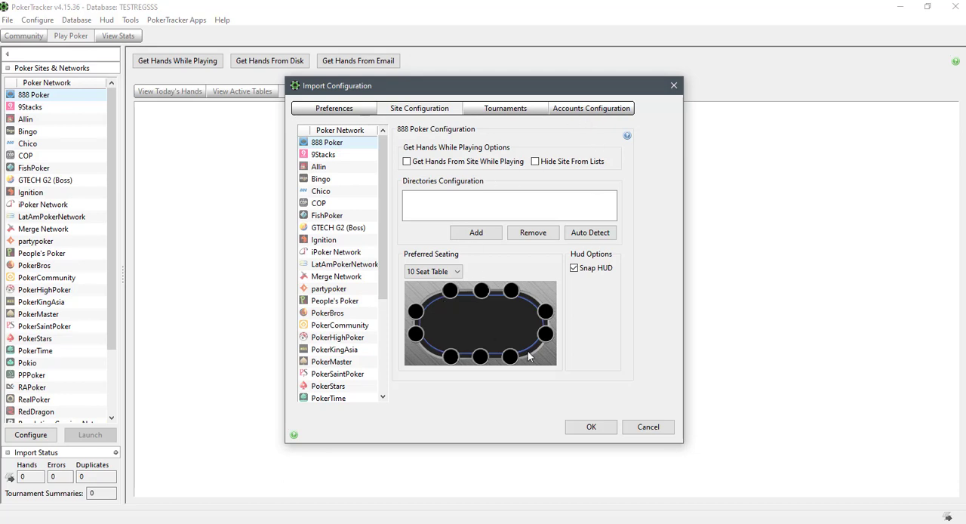
pyautogui.click(643, 428)
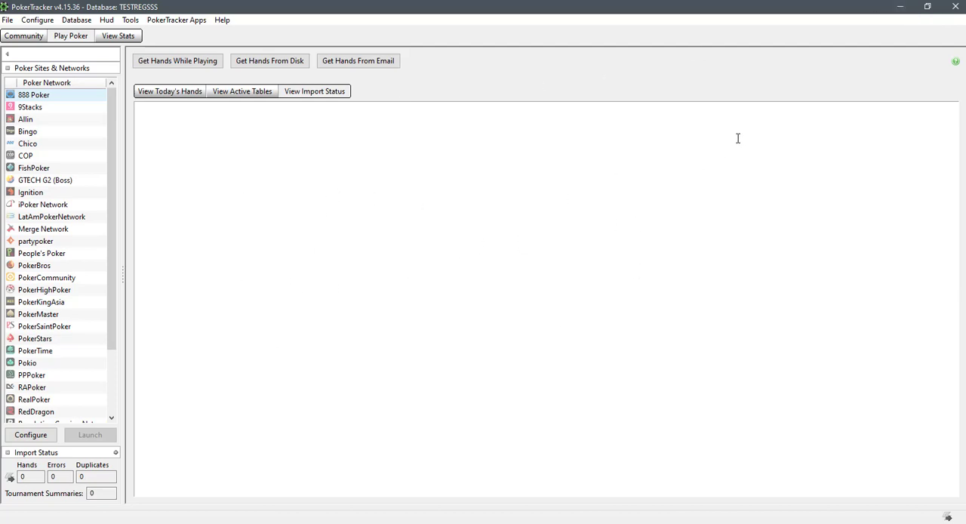
# Minimize PokerTracker and the browser, search Windows for "services", and open the Servicios application
pyautogui.click(902, 8)
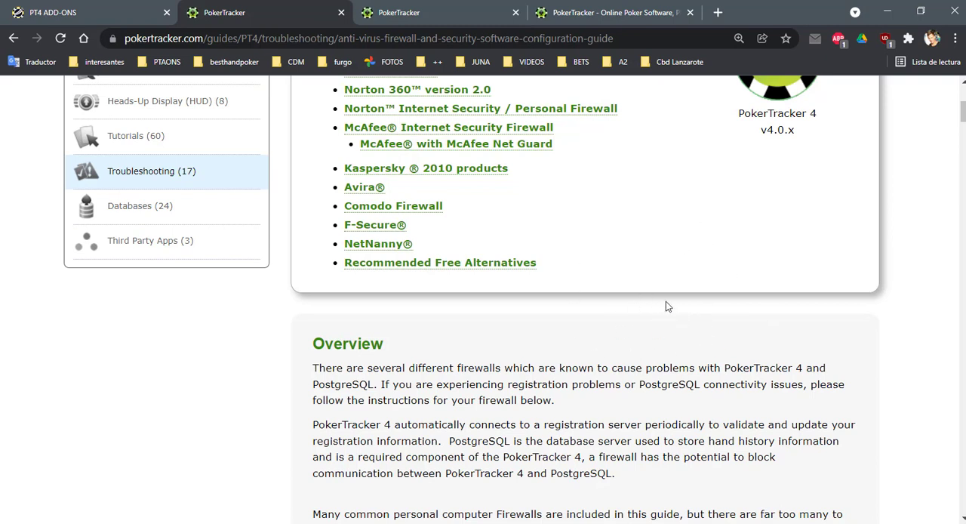
pyautogui.click(891, 11)
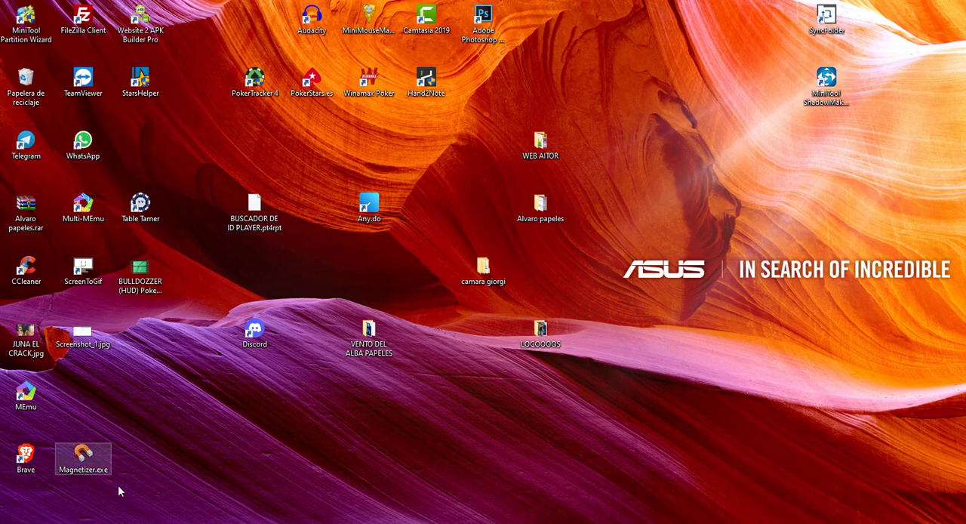
pyautogui.click(89, 514)
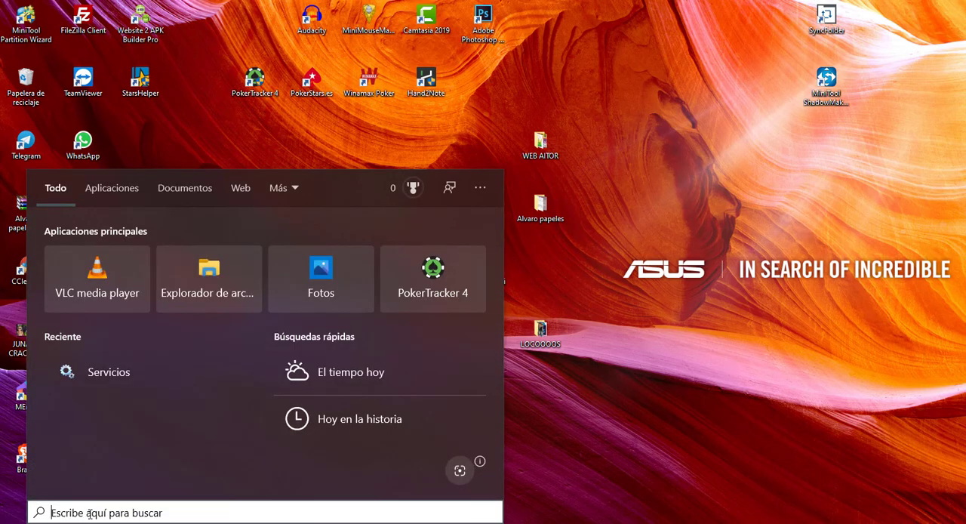
pyautogui.write('service')
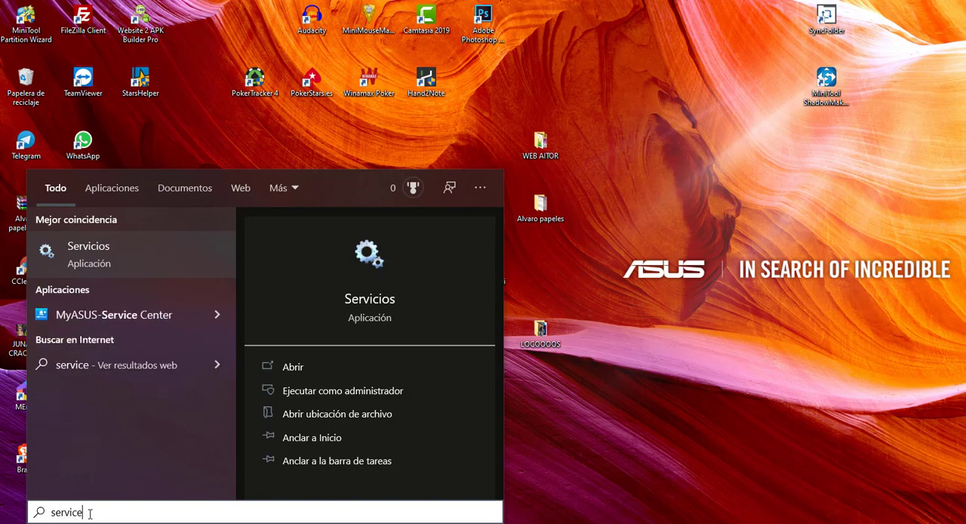
pyautogui.write('s')
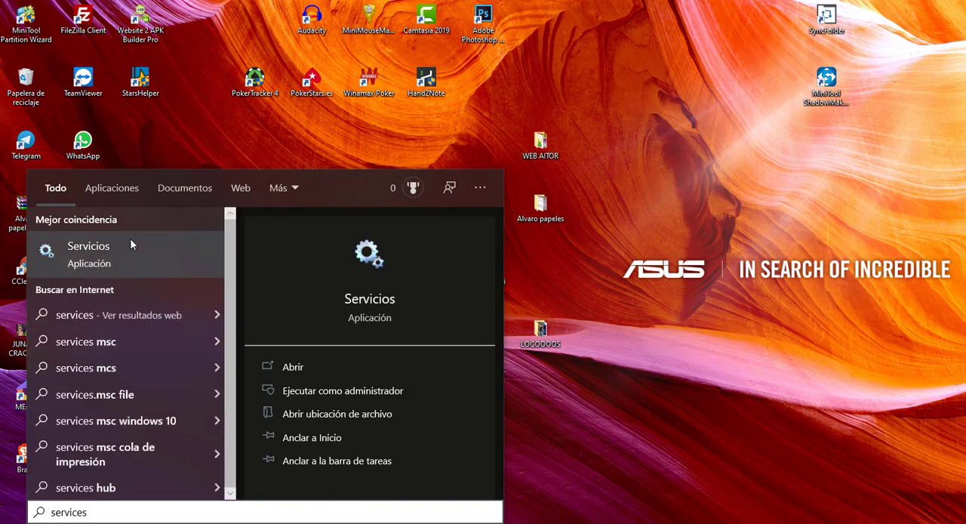
pyautogui.click(109, 249)
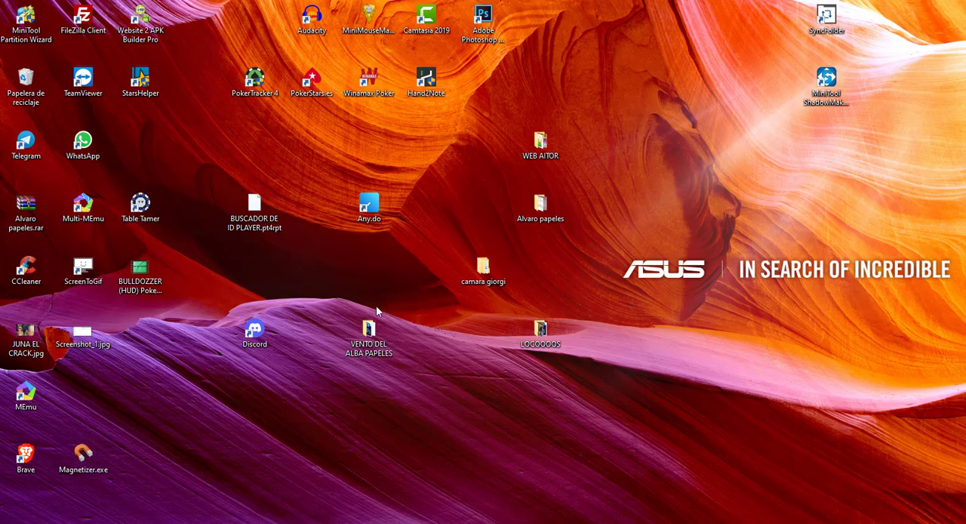
# Locate the postgresql-x64-9.3 service in the services list, review its stop and restart actions, and close the Services window without changes
pyautogui.scroll(-10, 478, 234)
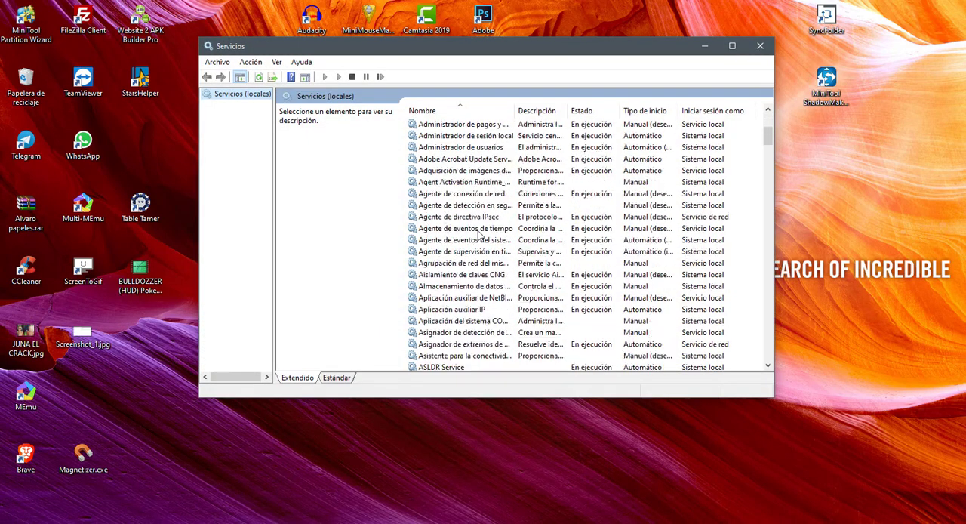
pyautogui.scroll(-15, 477, 234)
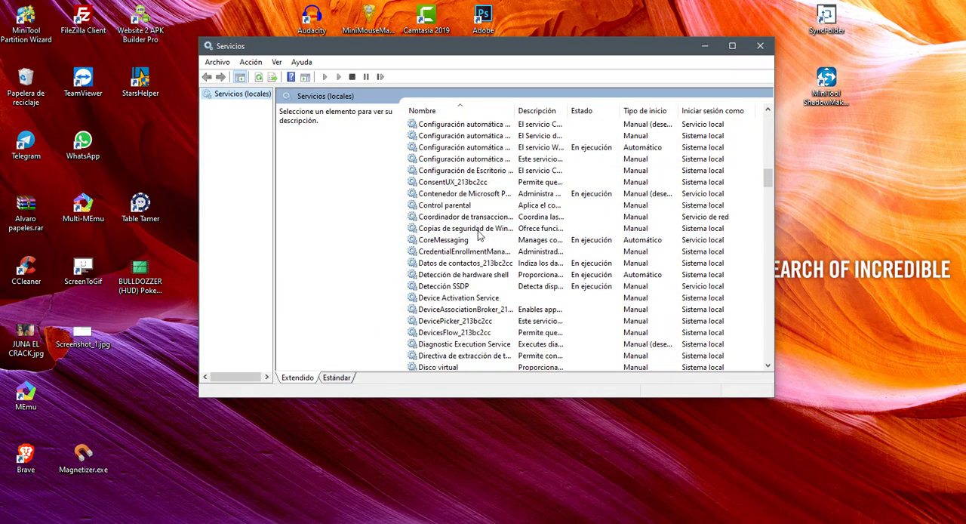
pyautogui.scroll(-18, 478, 235)
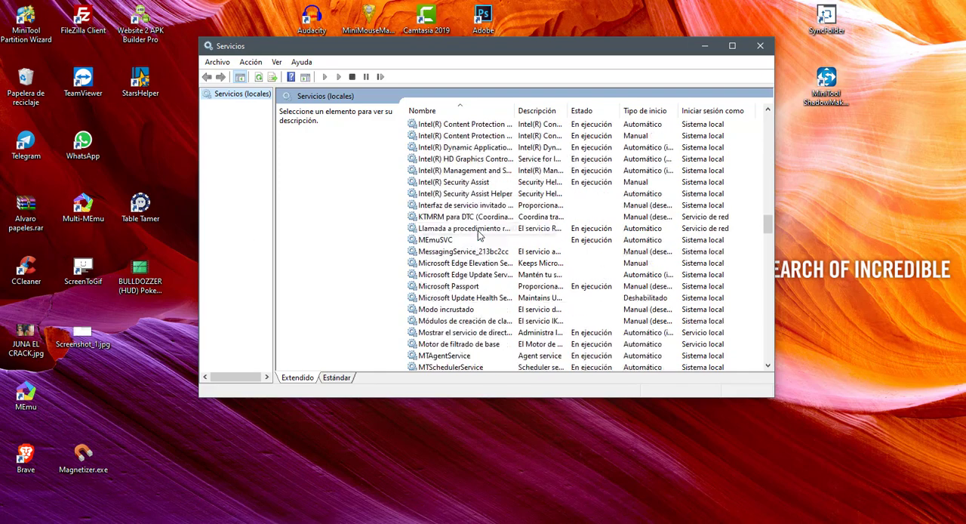
pyautogui.scroll(-8, 477, 234)
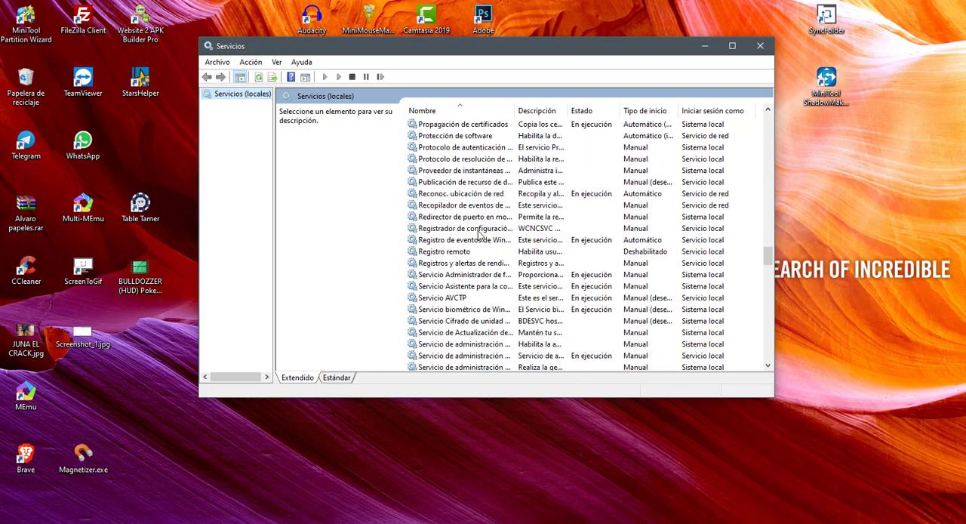
pyautogui.scroll(1, 477, 234)
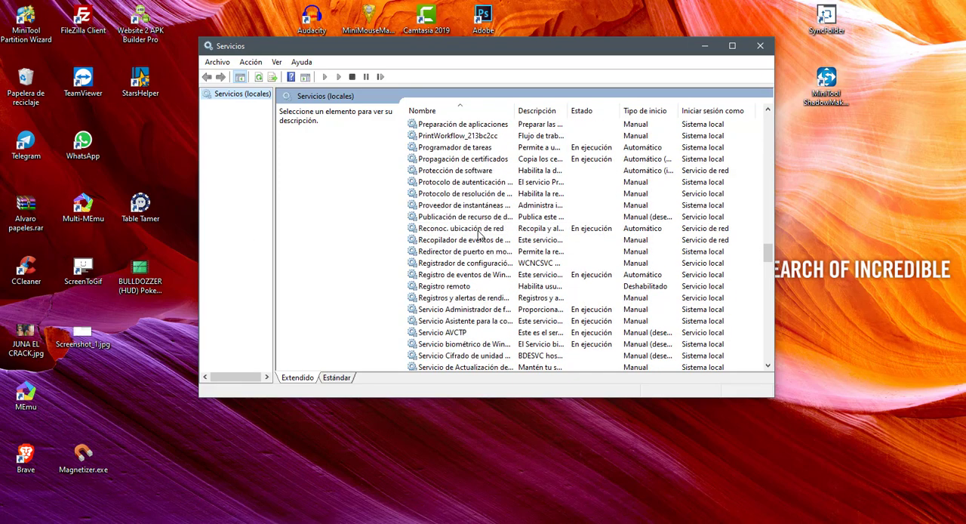
pyautogui.scroll(1, 478, 235)
pyautogui.scroll(-1, 477, 235)
pyautogui.scroll(1, 472, 257)
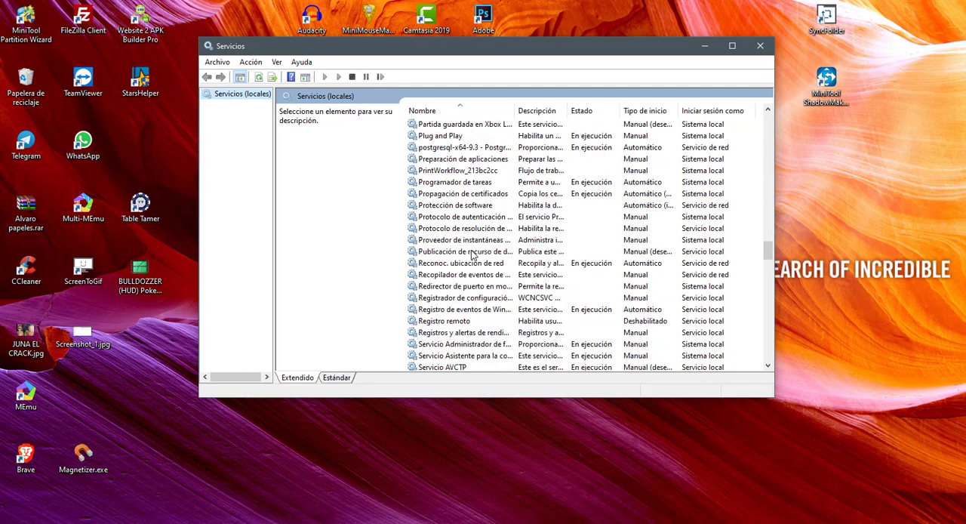
pyautogui.click(476, 148)
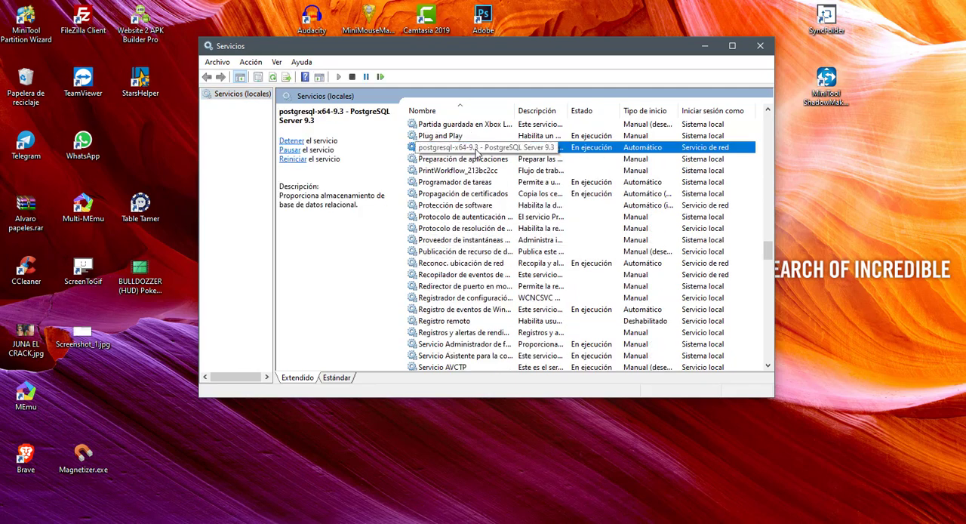
pyautogui.rightClick(477, 151)
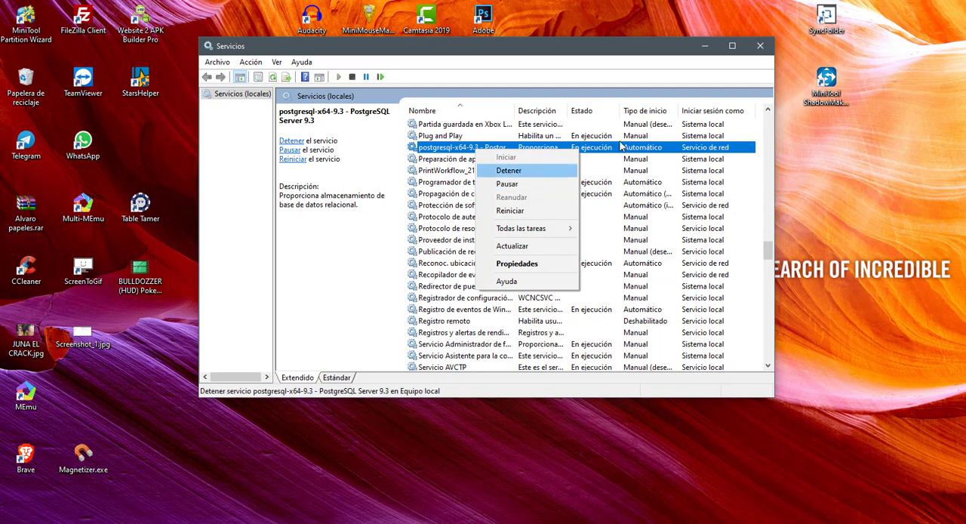
pyautogui.click(760, 46)
pyautogui.click(760, 47)
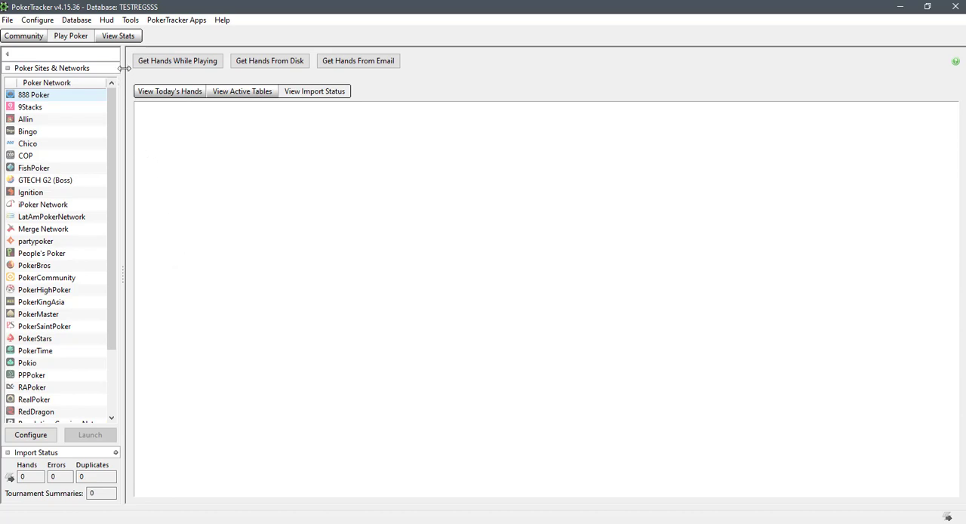
# In PokerTracker's View Stats, check the double-click options for a hand, open the details of the J-A hand, and close them
pyautogui.click(121, 37)
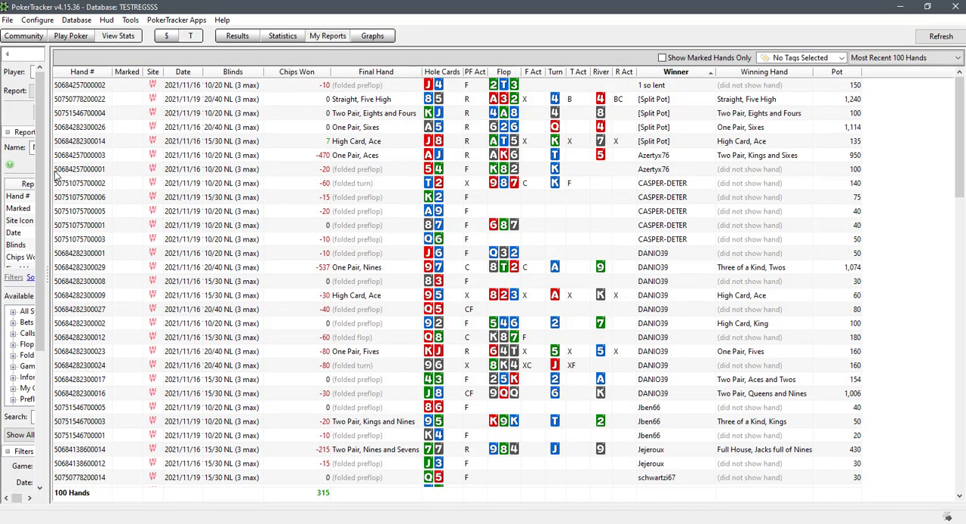
pyautogui.click(223, 171)
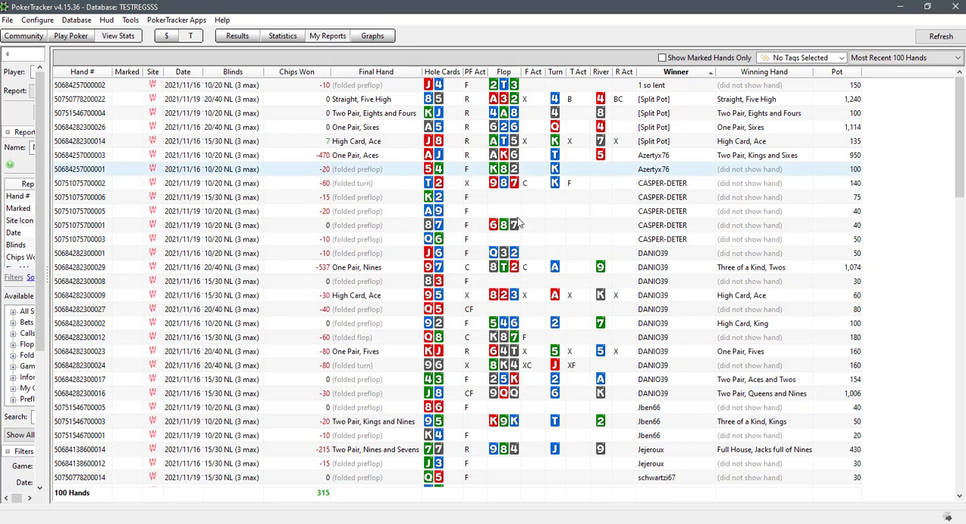
pyautogui.rightClick(216, 172)
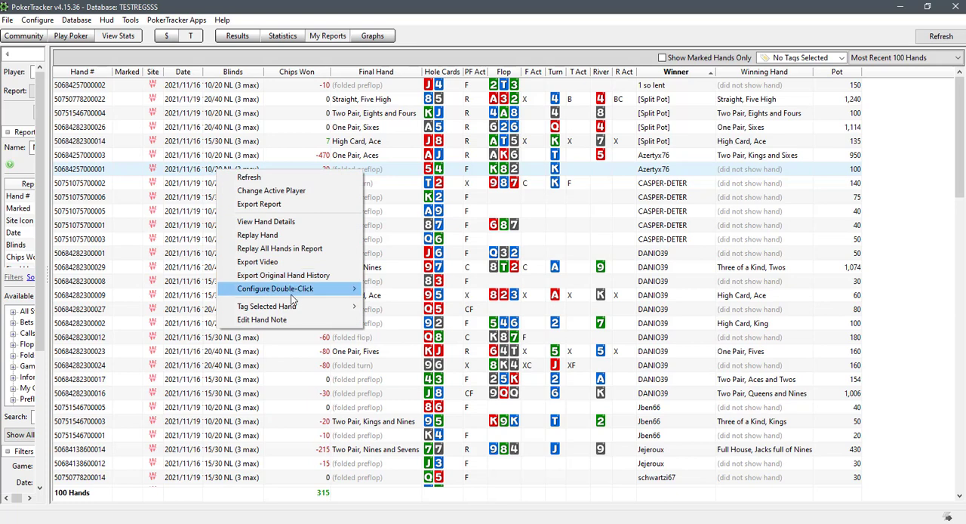
pyautogui.moveTo(302, 290)
pyautogui.click(387, 302)
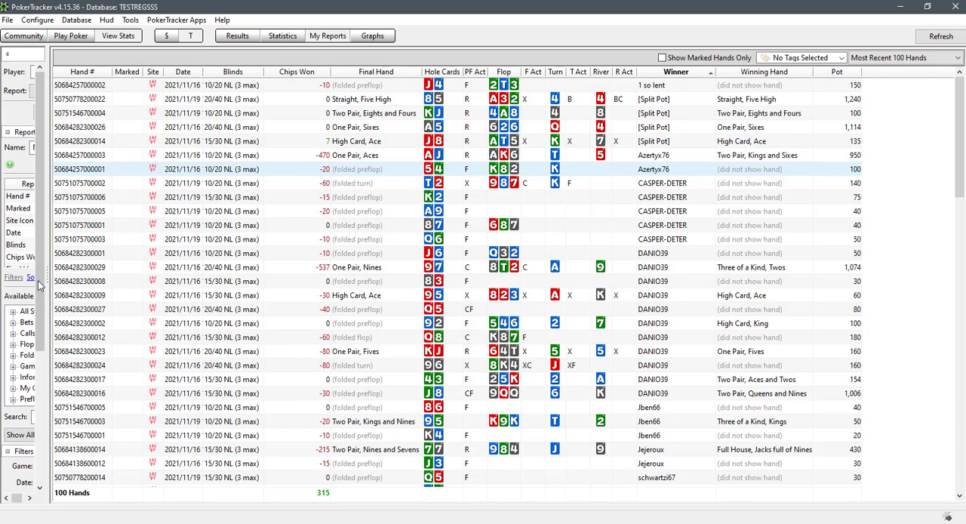
pyautogui.doubleClick(211, 159)
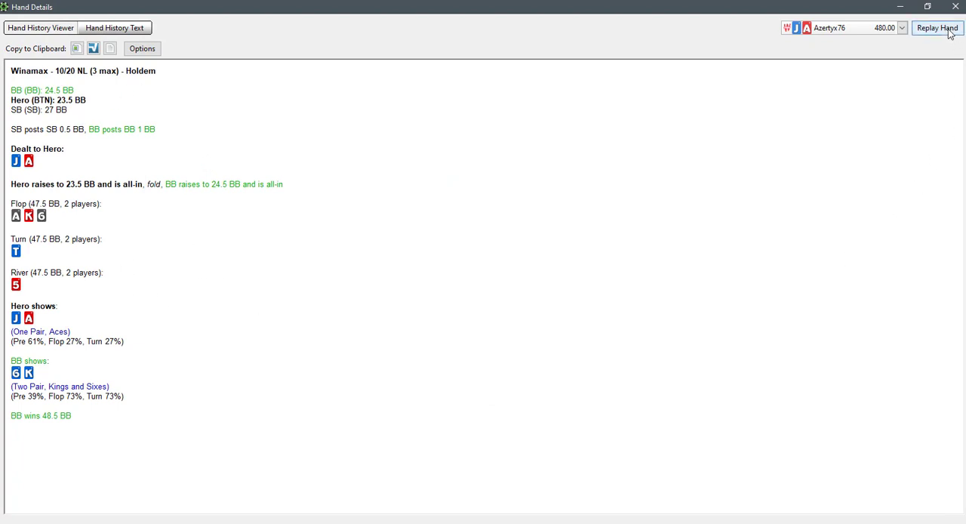
pyautogui.click(955, 6)
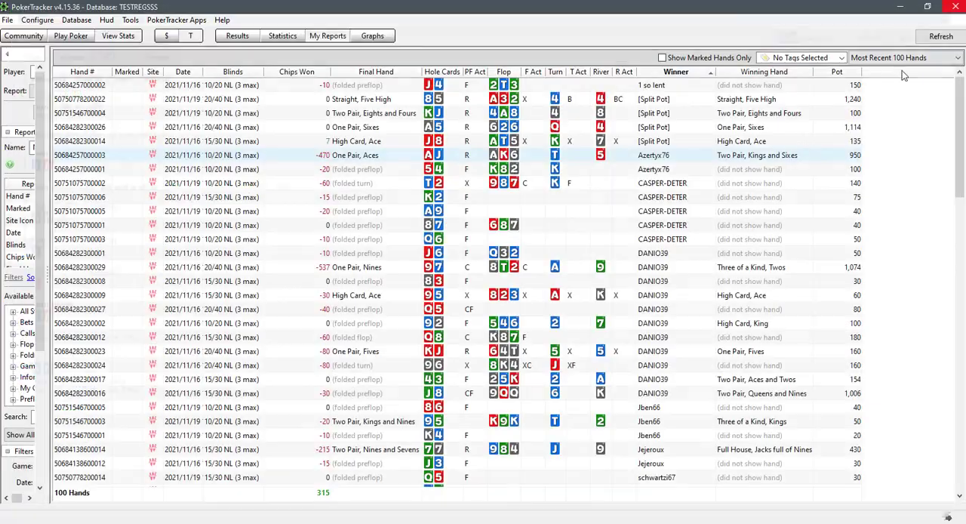
# Configure double-clicking a hand in the report so that it opens the Hand Replayer
pyautogui.rightClick(214, 158)
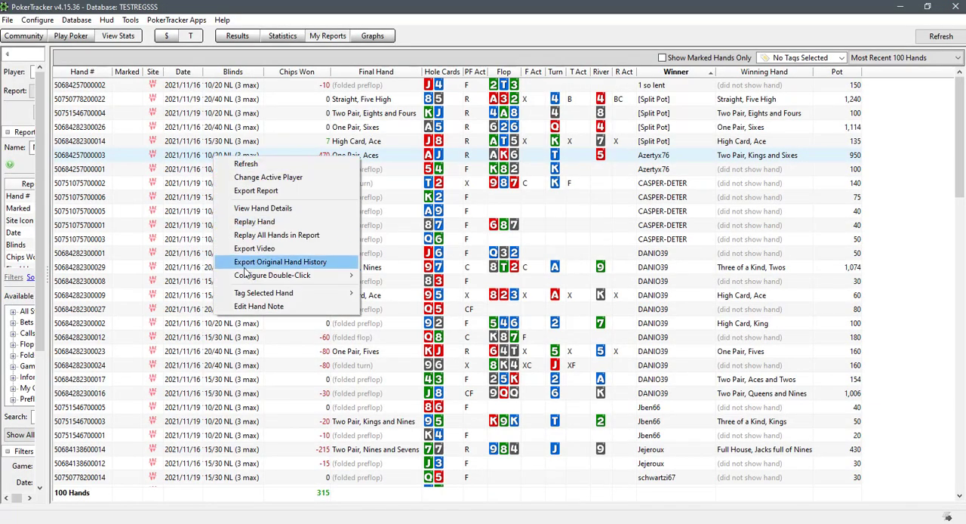
pyautogui.moveTo(253, 278)
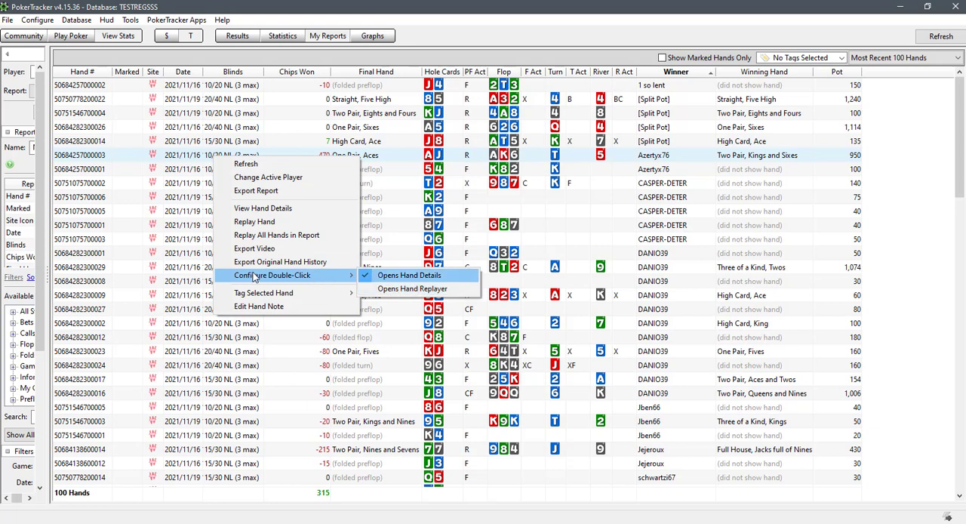
pyautogui.rightClick(144, 191)
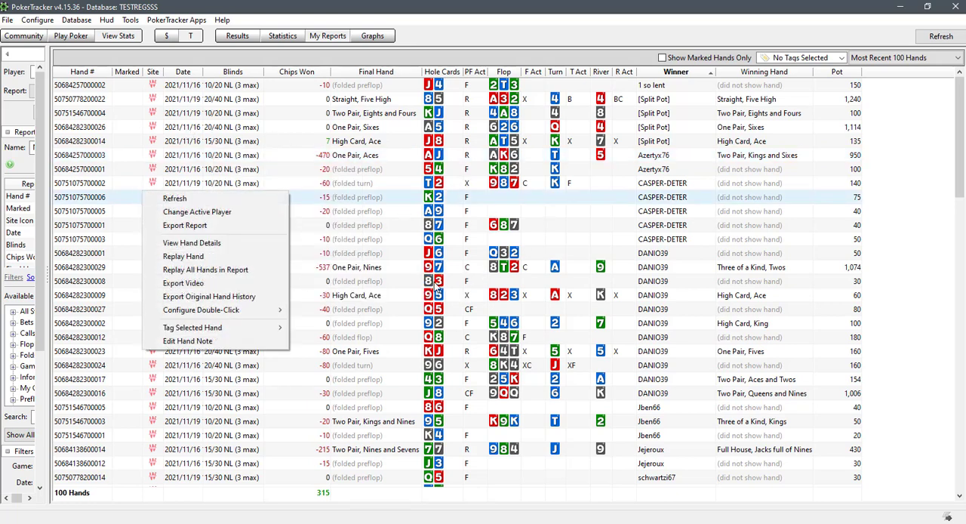
pyautogui.moveTo(249, 309)
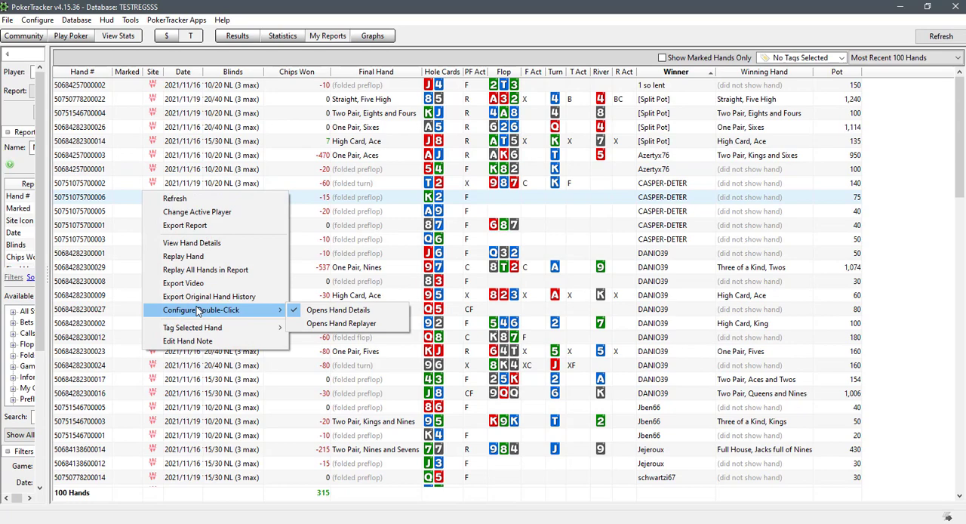
pyautogui.click(331, 324)
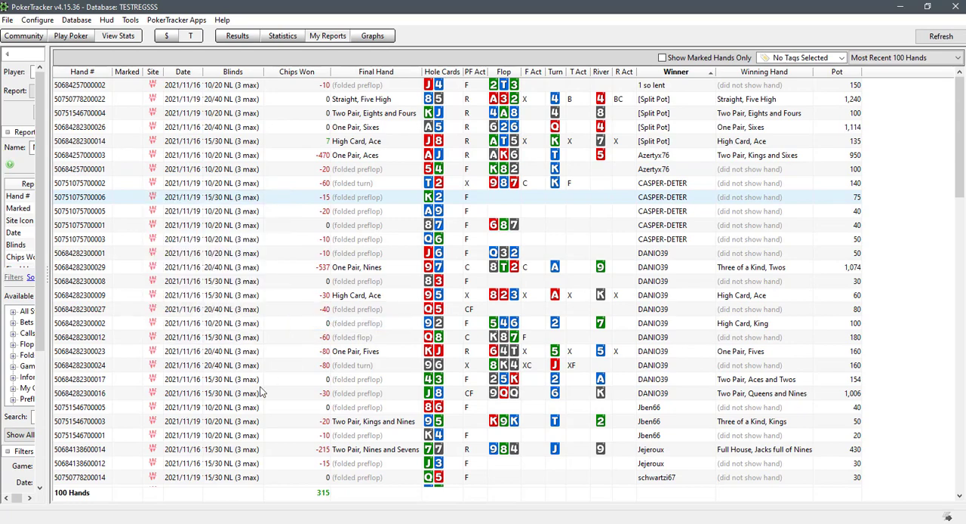
# Test the new setting by opening the K-2 hand at 15/30 NL in the replayer, and close the playback
pyautogui.doubleClick(214, 198)
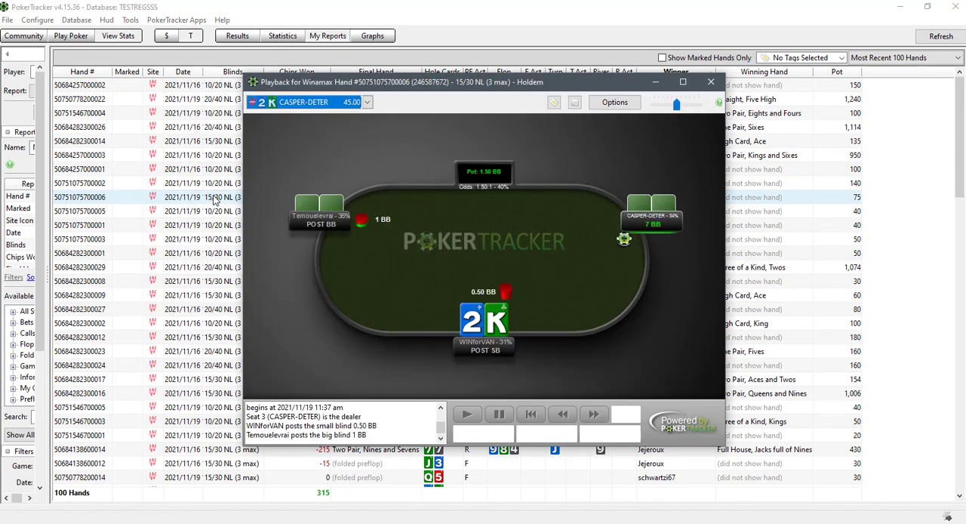
pyautogui.click(713, 83)
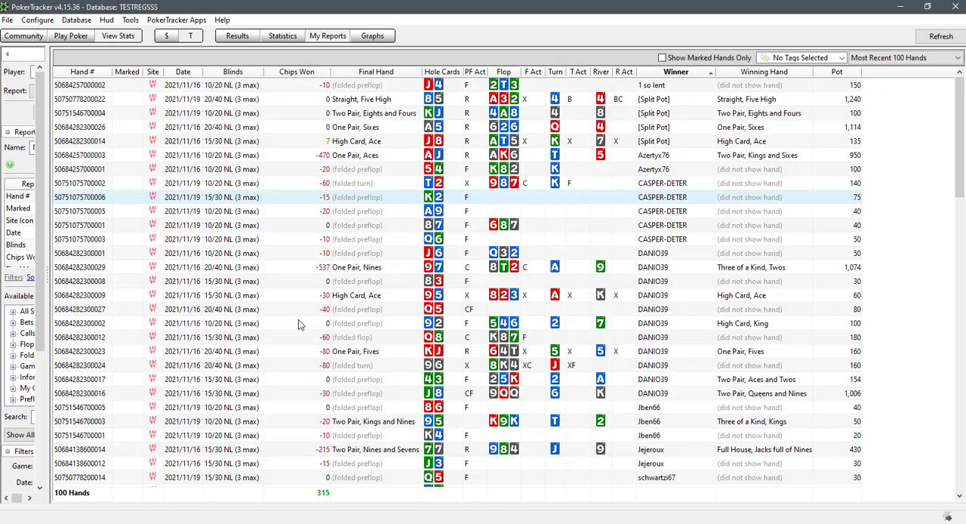
pyautogui.rightClick(218, 198)
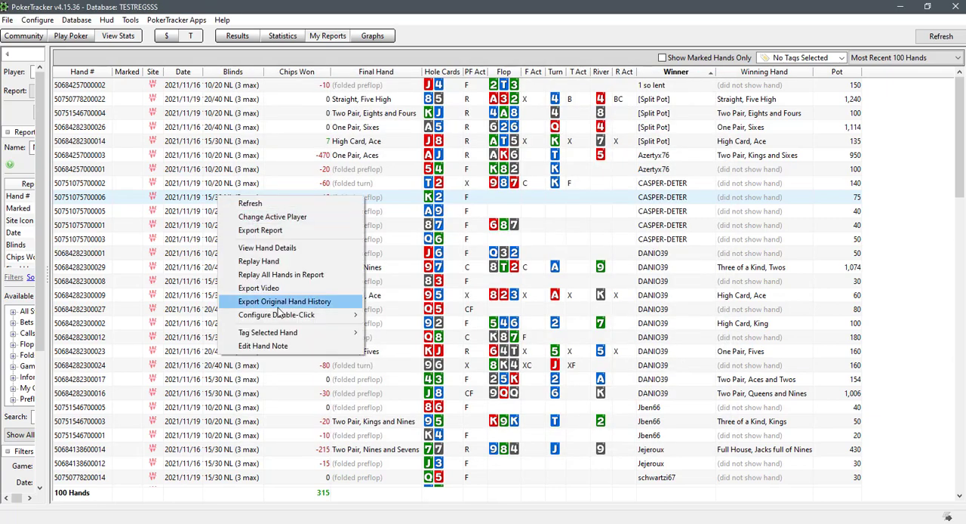
pyautogui.click(396, 272)
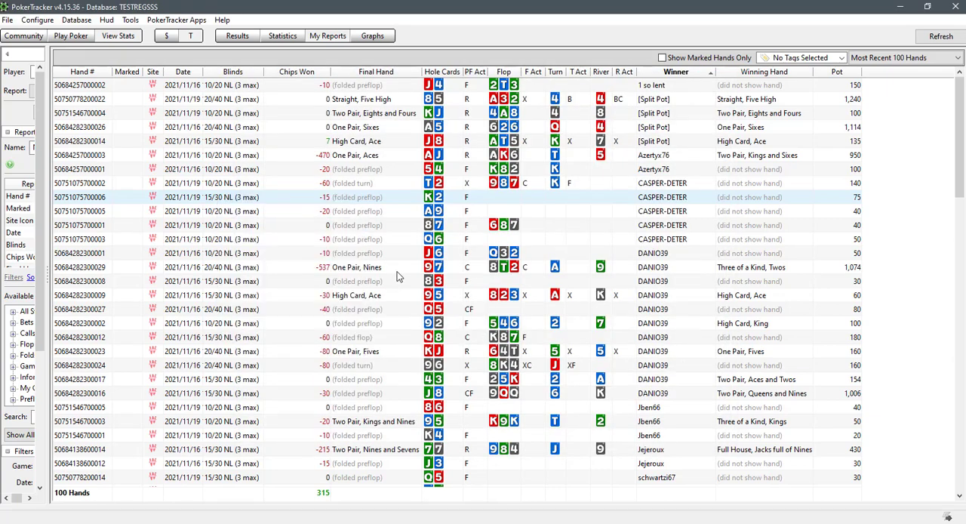
# Replay the K-2 hand again and enable Hud Stat Values at Time of Hand in the playback
pyautogui.doubleClick(220, 198)
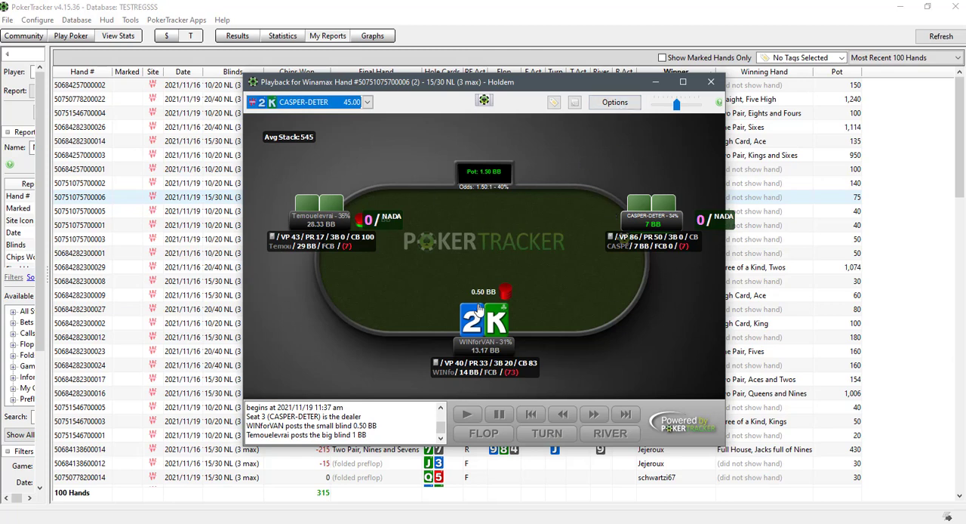
pyautogui.click(617, 103)
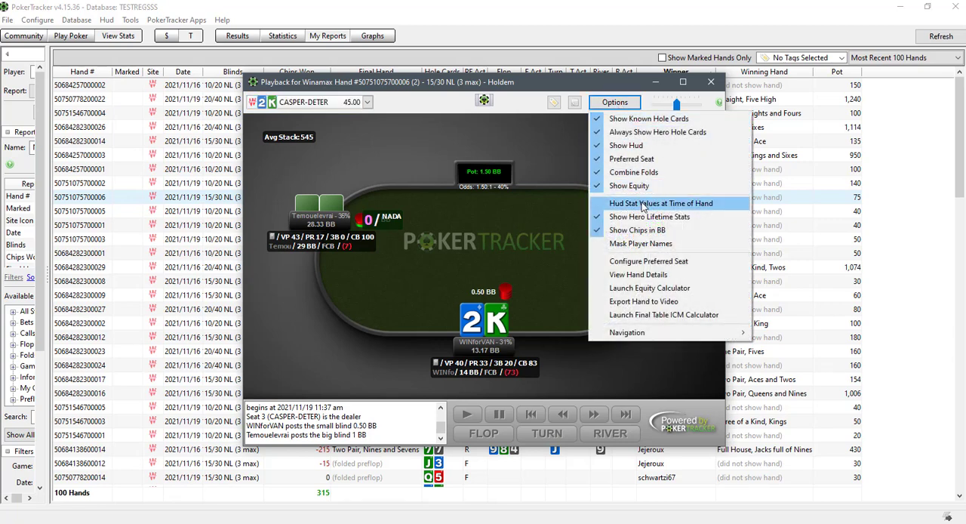
pyautogui.click(606, 204)
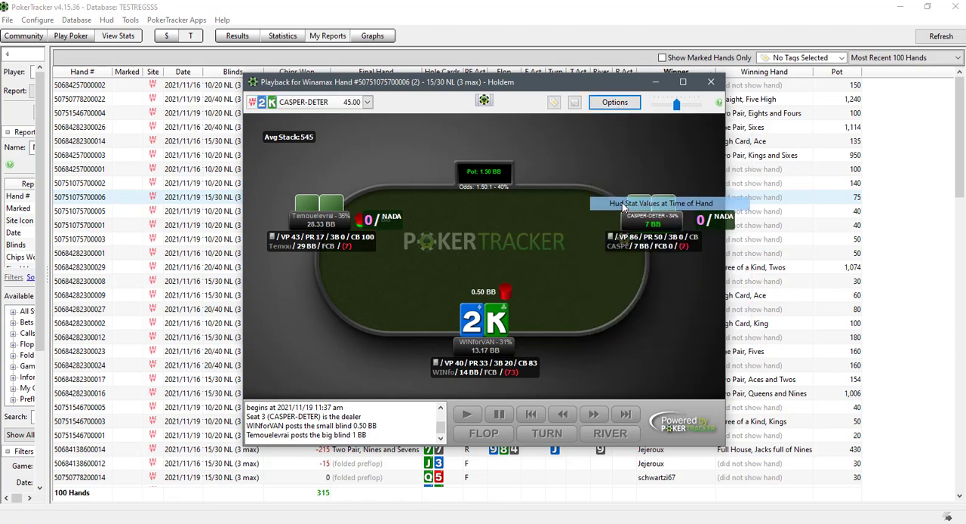
# Disable Hud Stat Values at Time of Hand for the K-2 hand's playback and close the replayer
pyautogui.click(616, 103)
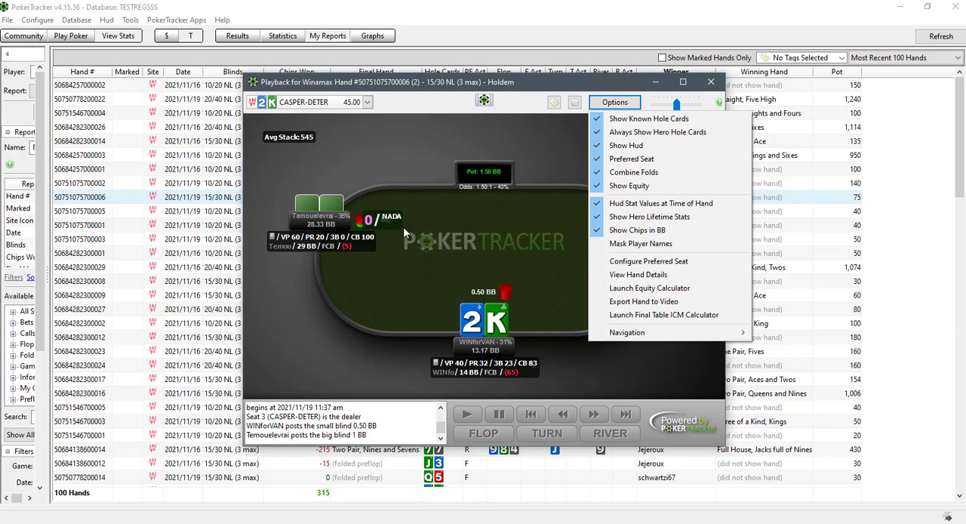
pyautogui.click(644, 204)
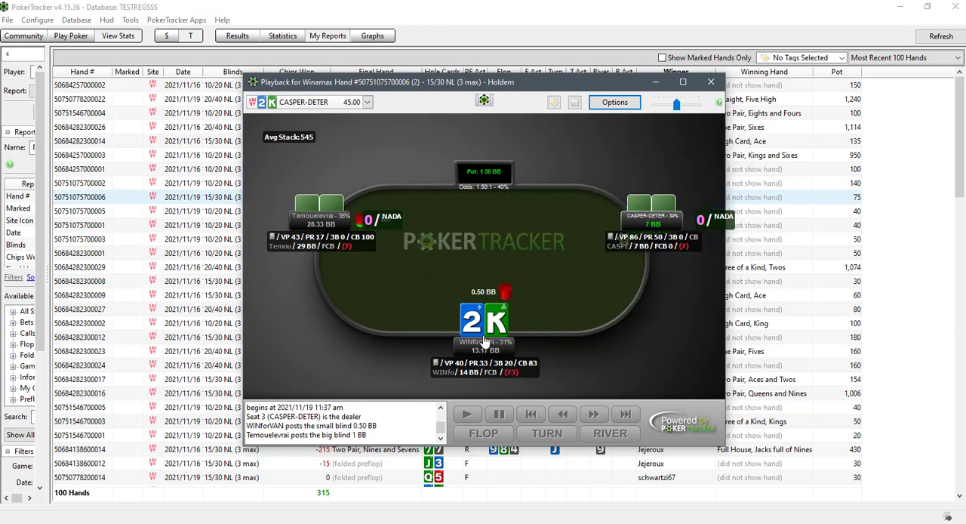
pyautogui.click(608, 102)
pyautogui.click(496, 224)
pyautogui.click(710, 82)
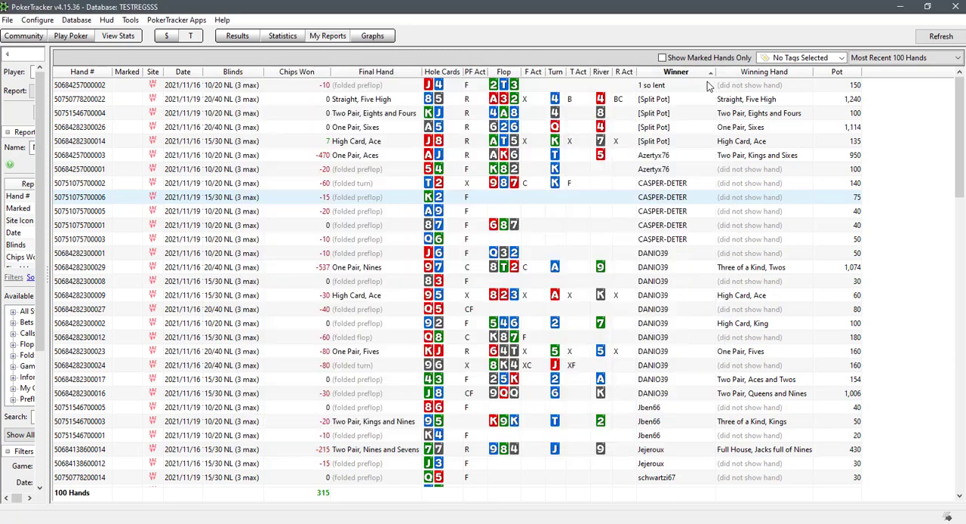
# Replay all hands in the report, skip ahead to the fourth hand, and advance its playback by one action
pyautogui.rightClick(238, 182)
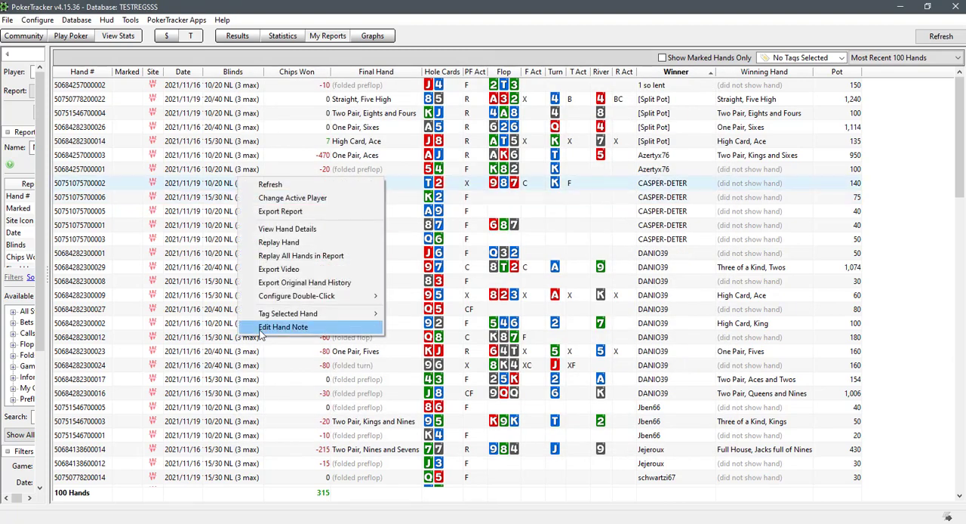
pyautogui.click(304, 256)
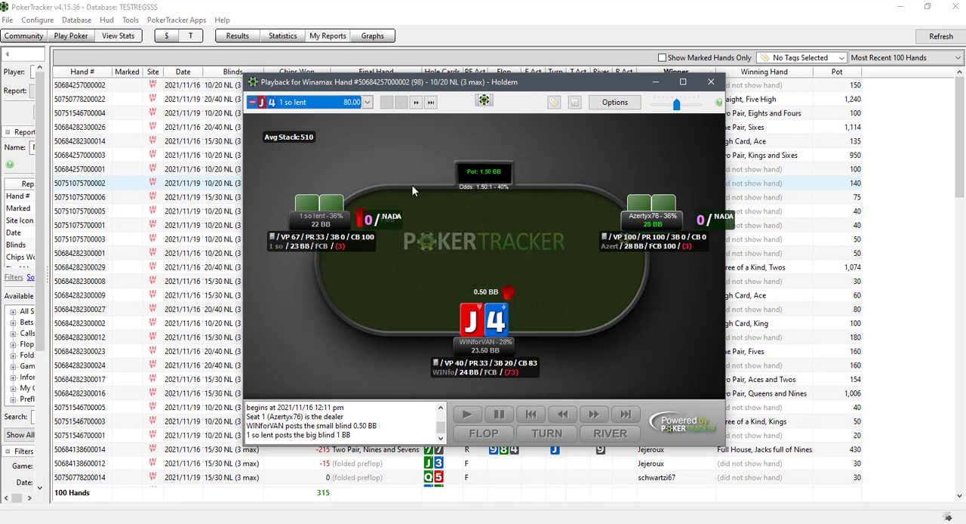
pyautogui.click(415, 102)
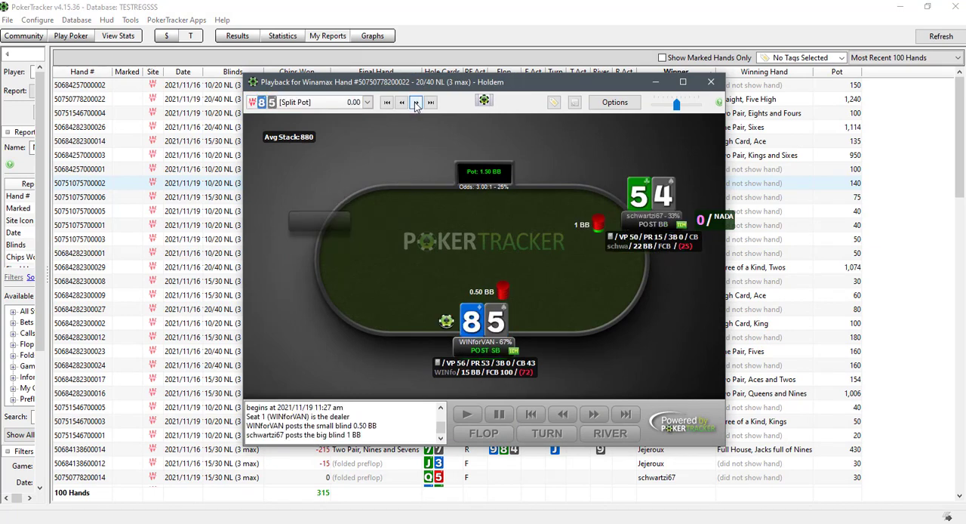
pyautogui.click(414, 102)
pyautogui.click(414, 102)
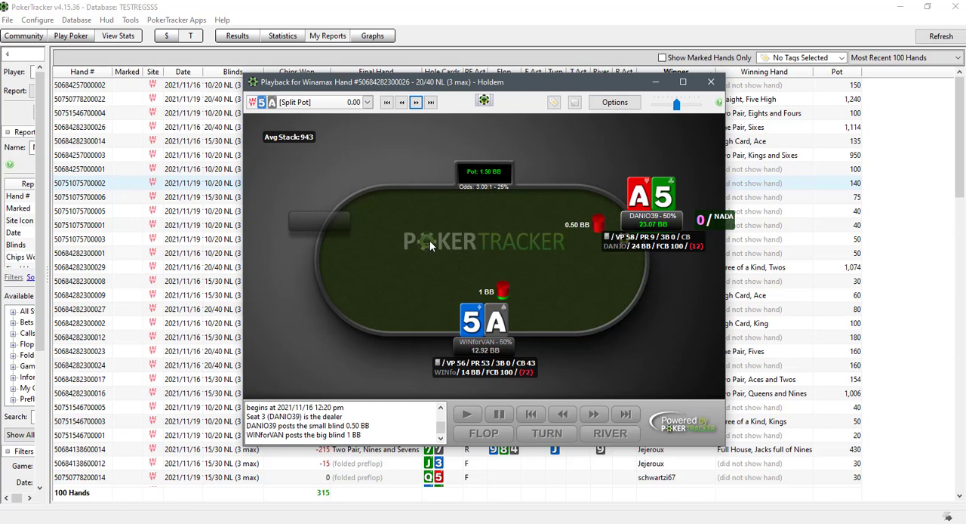
pyautogui.click(593, 413)
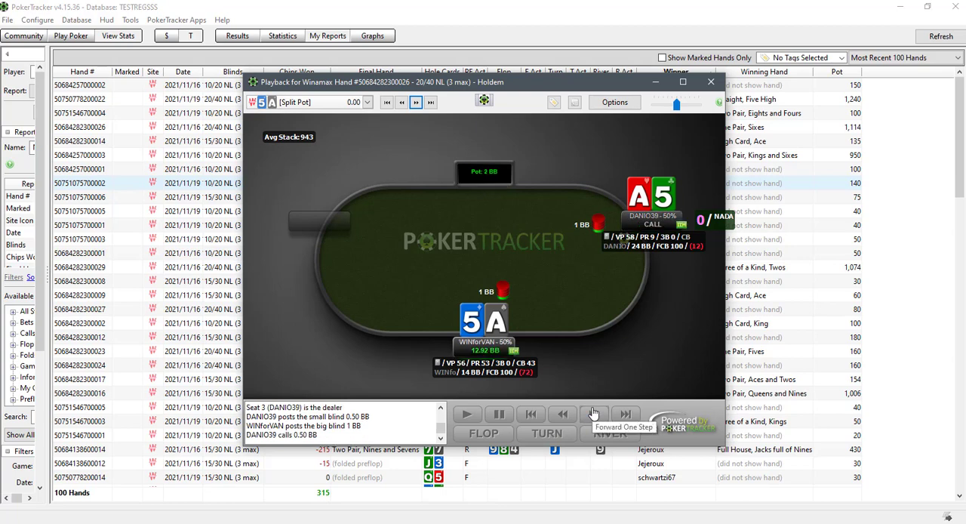
# Advance the replayed hand through the raise and the call, step the playback back, and close the replayer
pyautogui.click(593, 414)
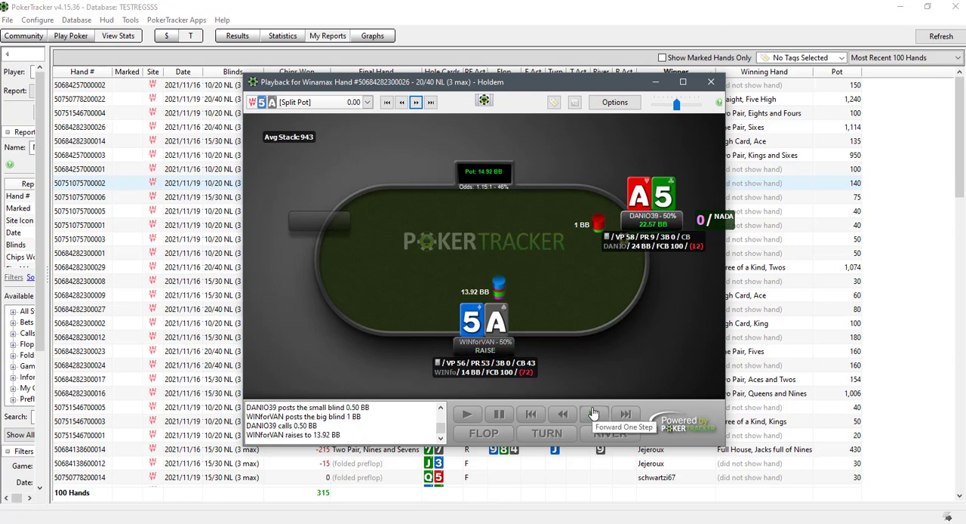
pyautogui.click(593, 414)
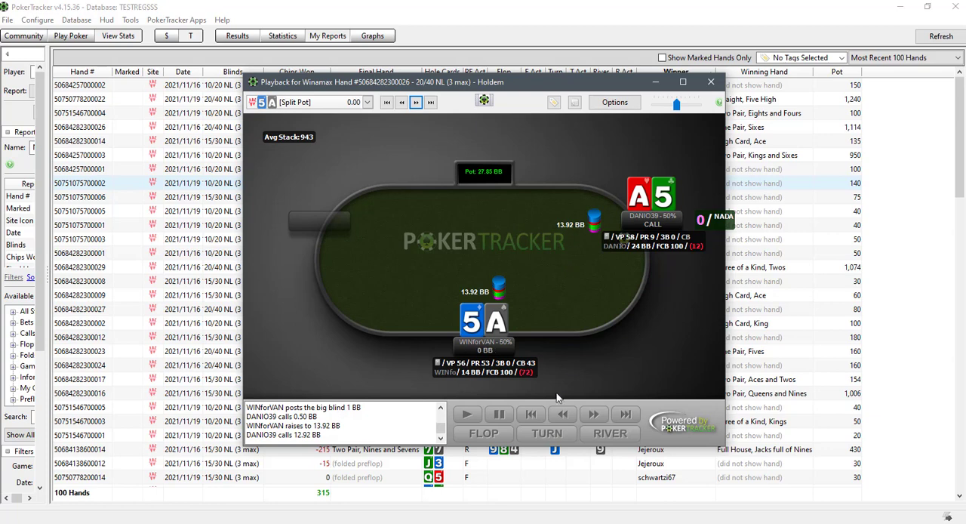
pyautogui.click(562, 413)
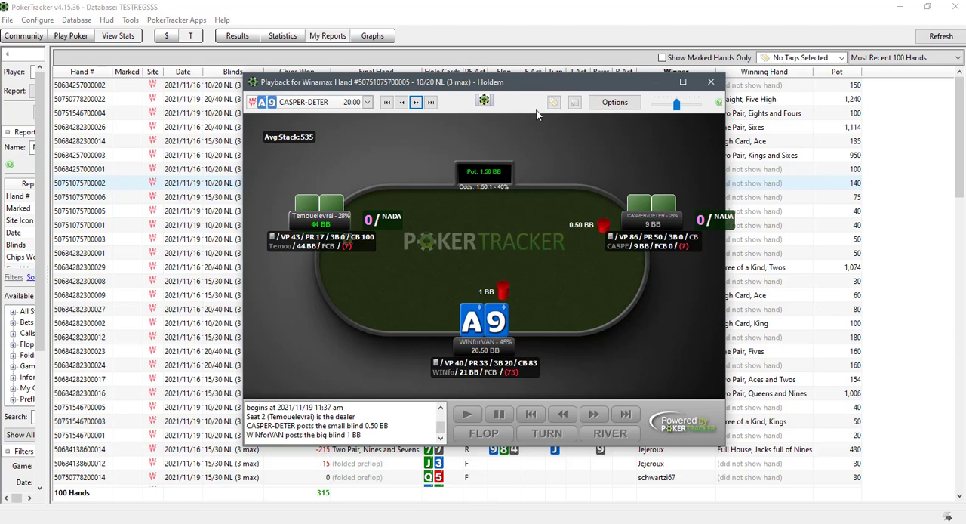
pyautogui.click(711, 82)
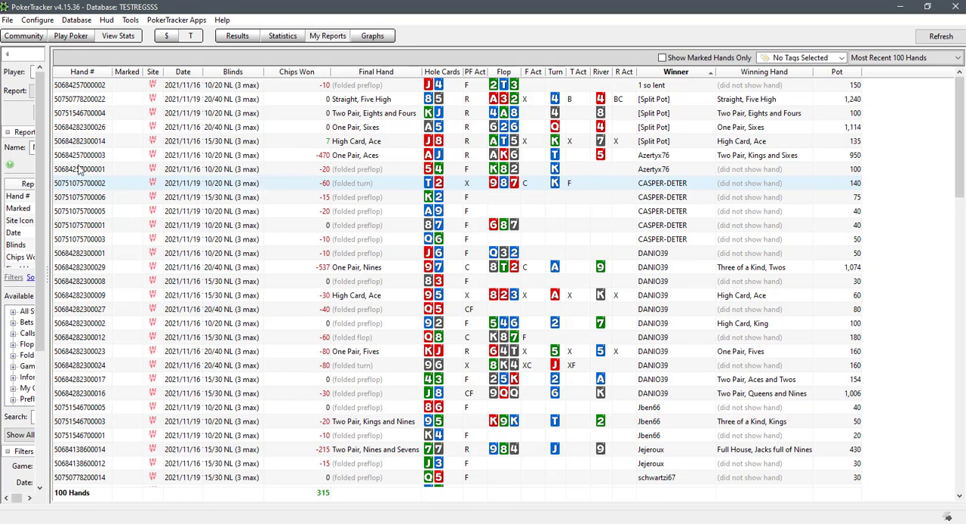
# Open the Reporting Options, try "-" as the No Opportunity Statistic Text, and clear it again
pyautogui.click(35, 20)
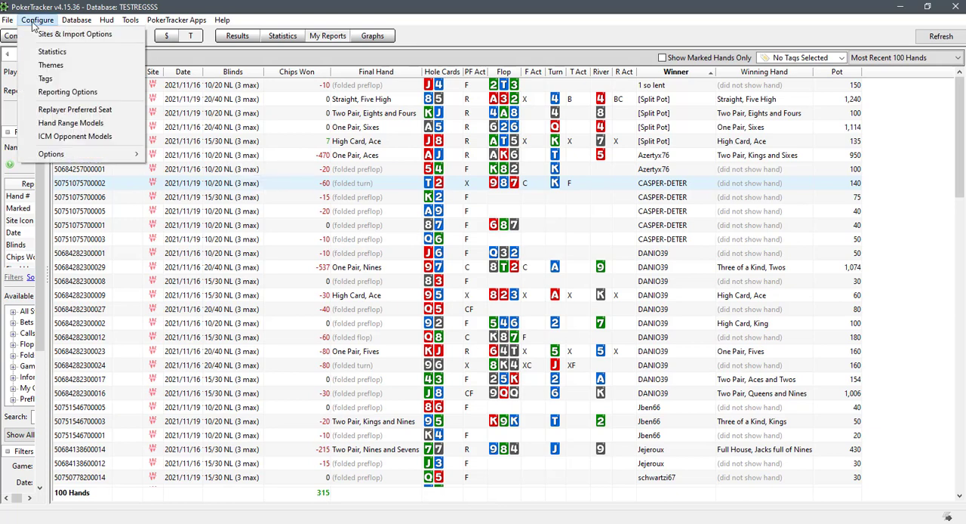
pyautogui.click(57, 92)
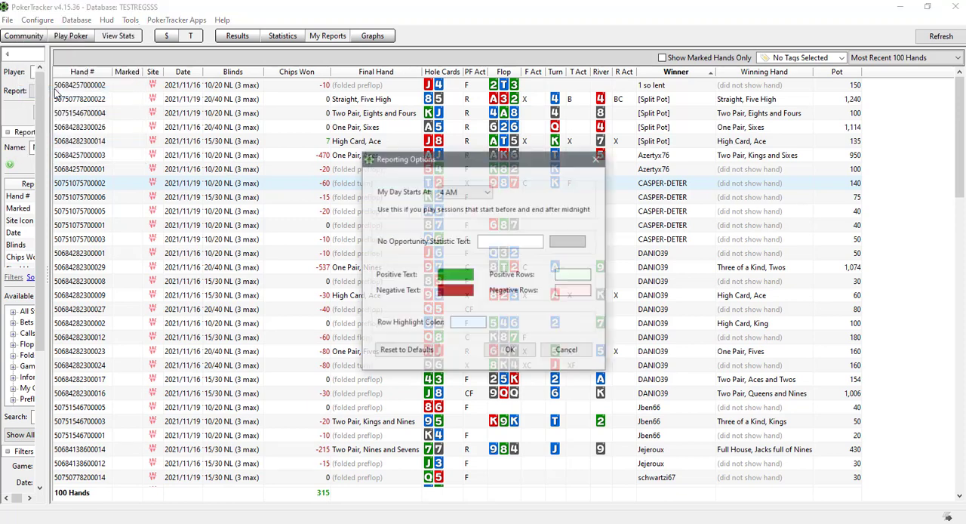
pyautogui.click(487, 243)
pyautogui.write('-')
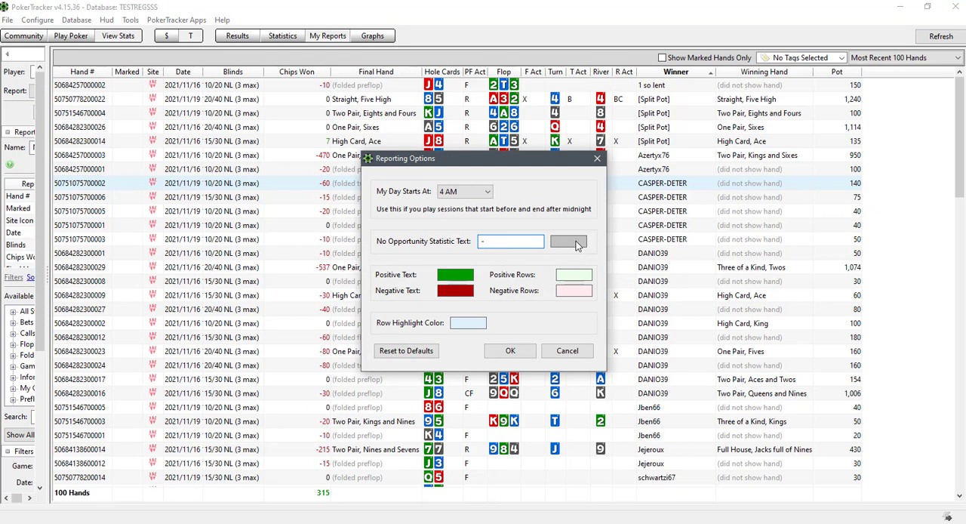
pyautogui.moveTo(498, 242); pyautogui.dragTo(481, 243)
pyautogui.press('BackSpace')
# Try 12 Midnight as the My Day Starts At time, settle on 5 AM, and save the Reporting Options
pyautogui.click(488, 193)
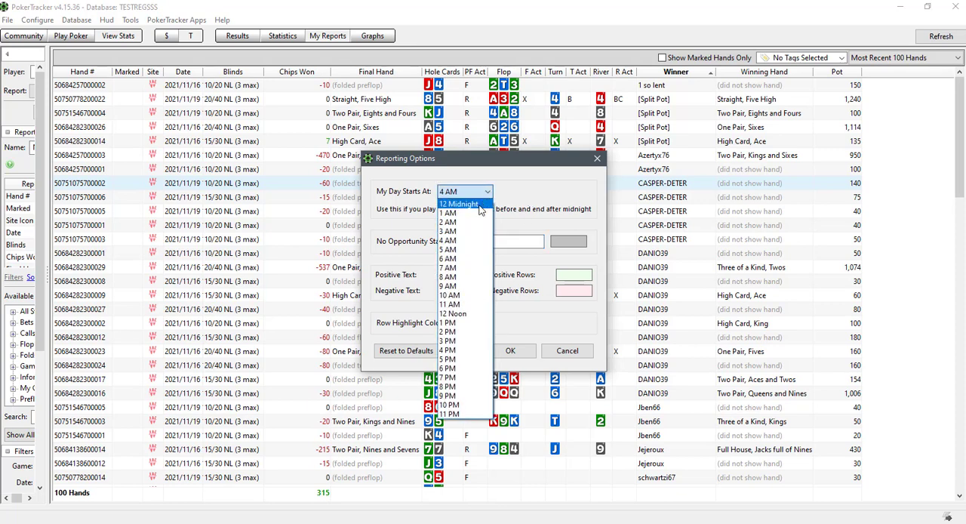
pyautogui.click(477, 204)
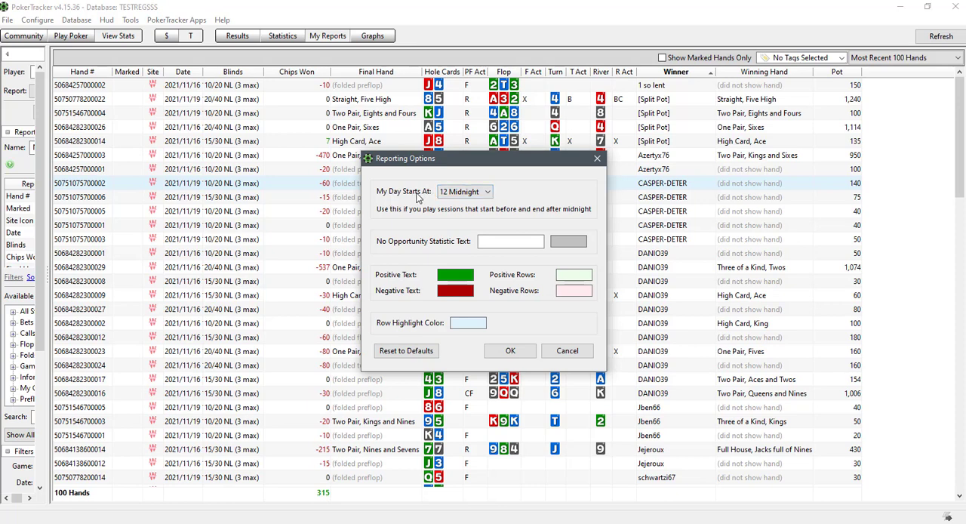
pyautogui.click(489, 192)
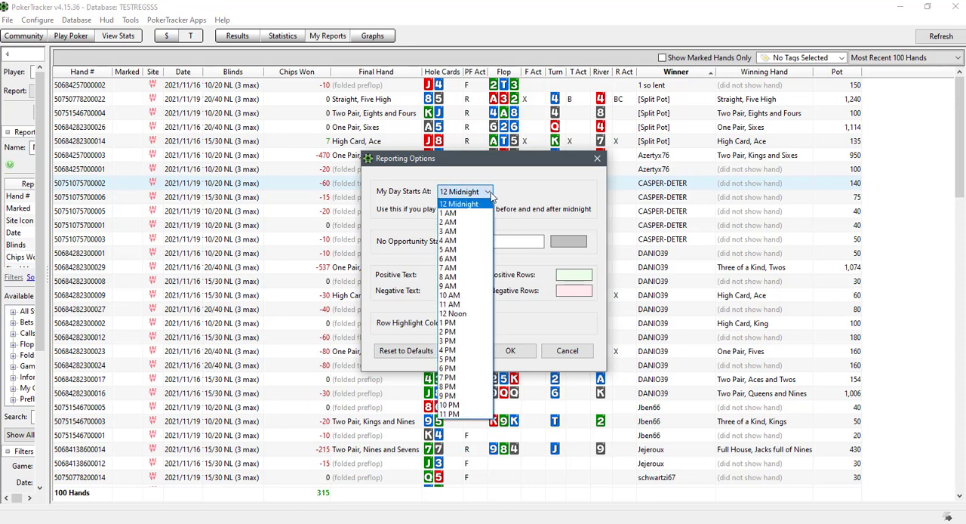
pyautogui.click(453, 250)
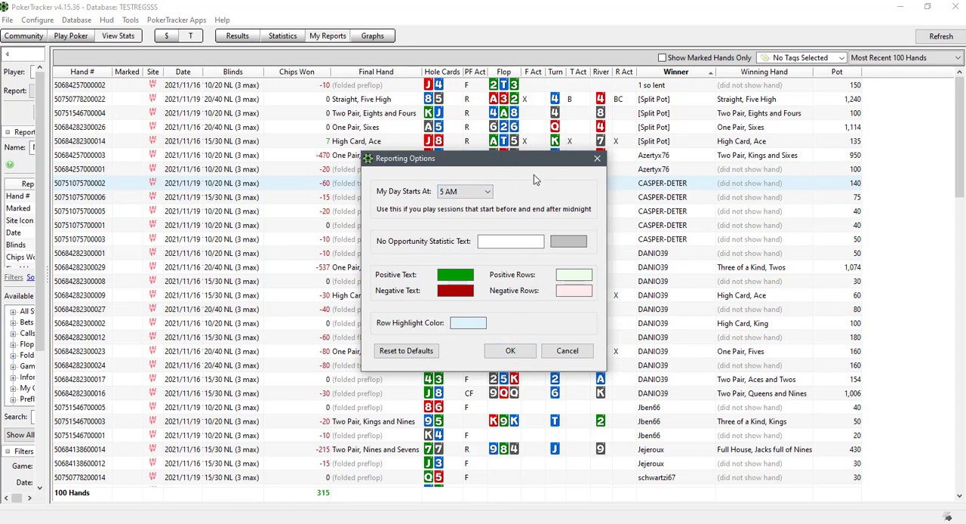
pyautogui.click(511, 352)
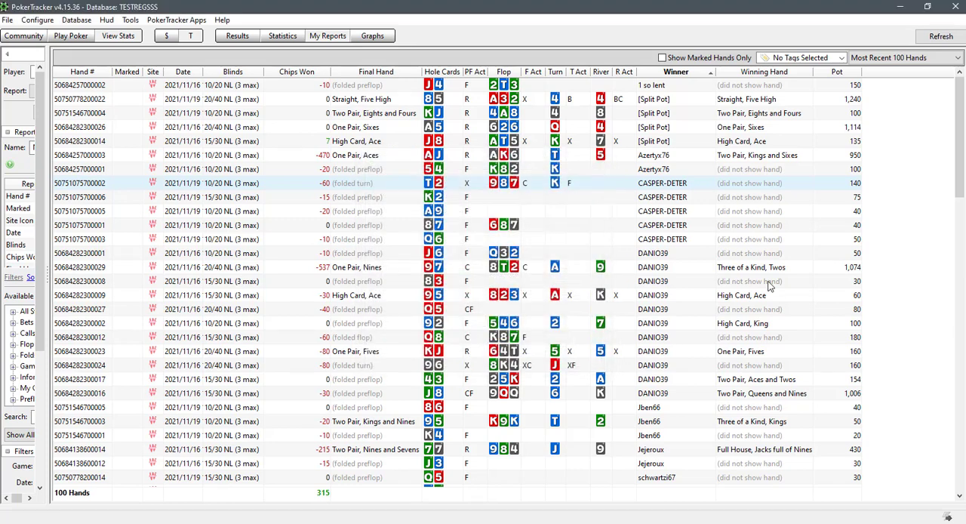
# Create a new PostgreSQL database named mismanos in Database Management, keeping the suggested server settings
pyautogui.click(76, 20)
pyautogui.click(96, 37)
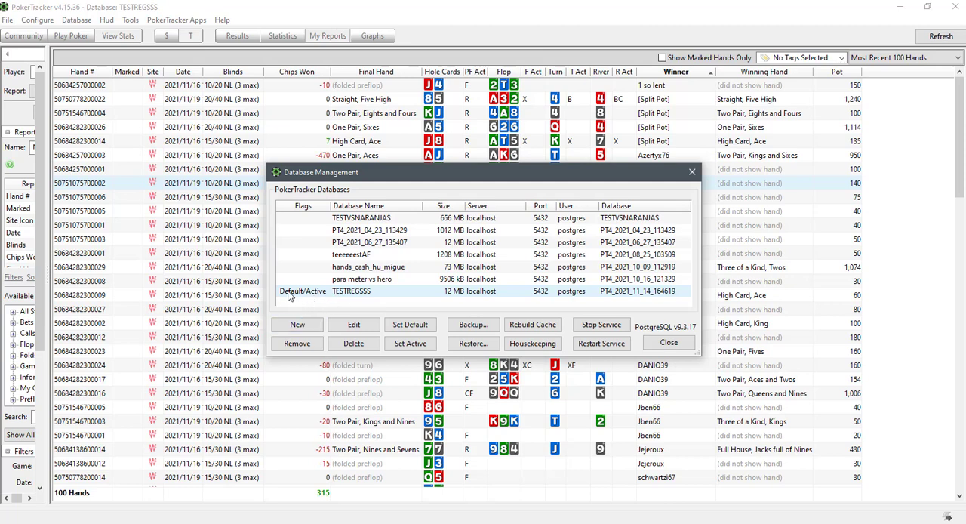
pyautogui.click(298, 325)
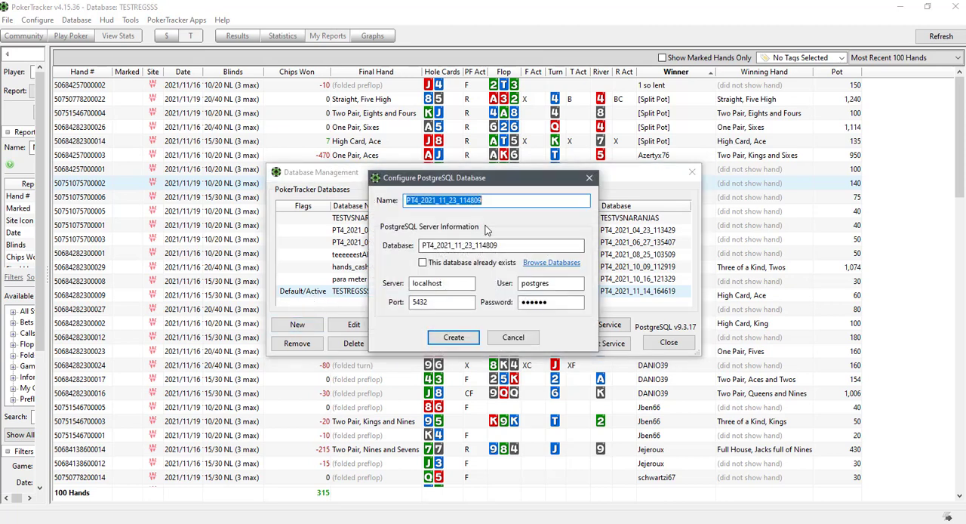
pyautogui.write('mismanos')
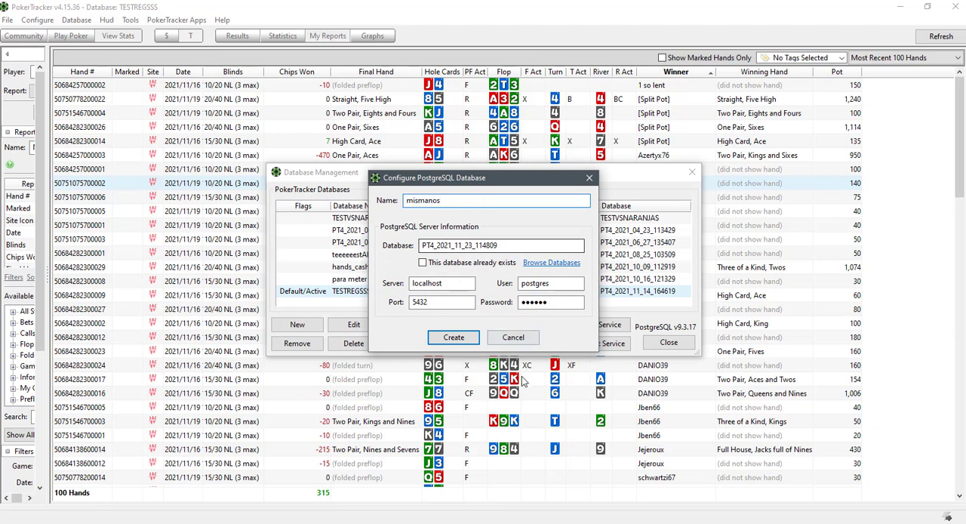
pyautogui.click(457, 339)
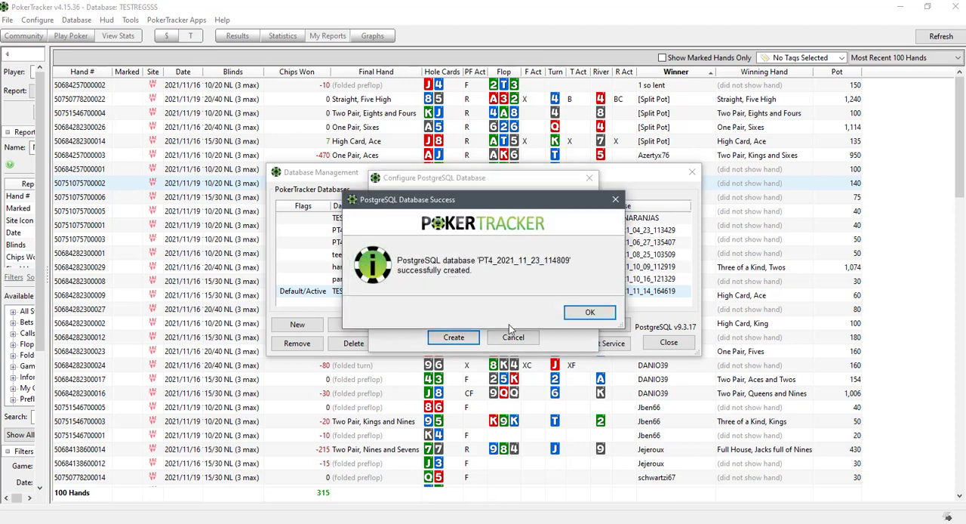
pyautogui.click(591, 320)
# Make the mismanos database both active and default, and close Database Management
pyautogui.click(356, 303)
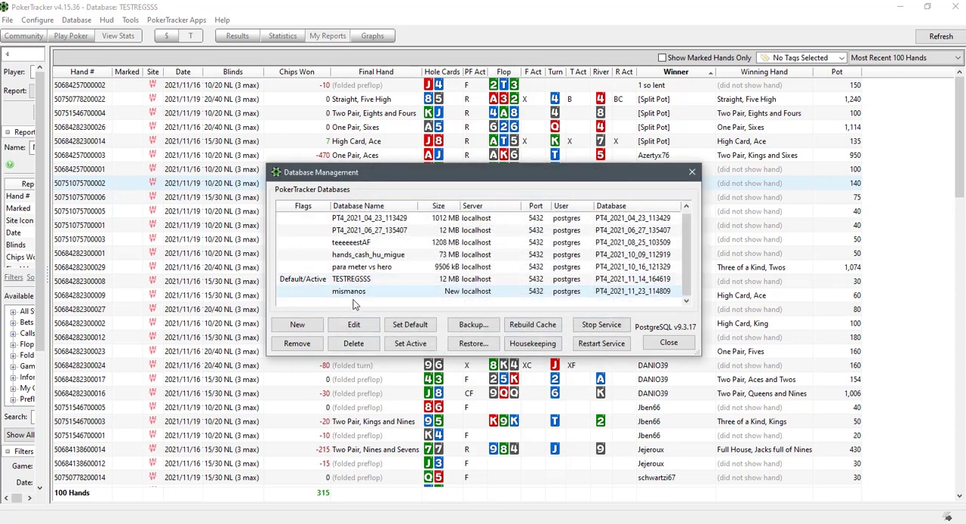
pyautogui.click(412, 344)
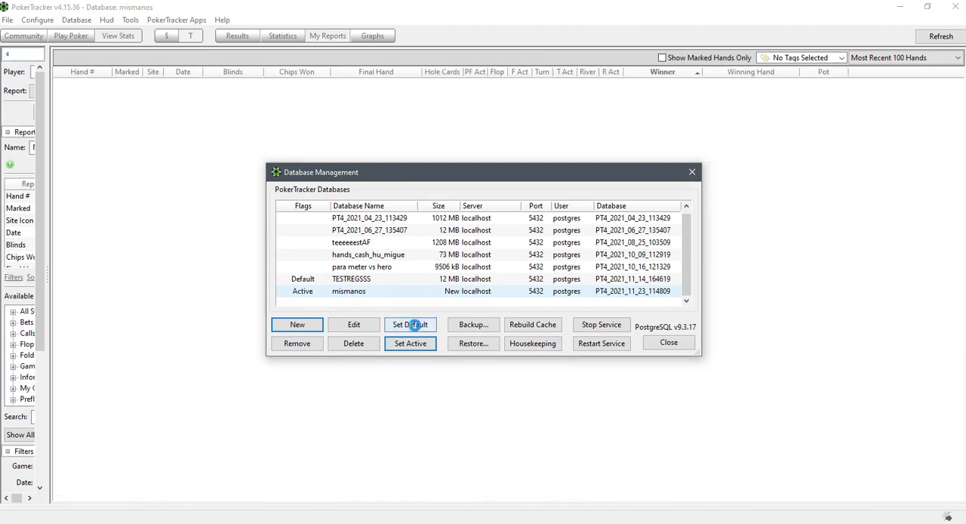
pyautogui.click(414, 324)
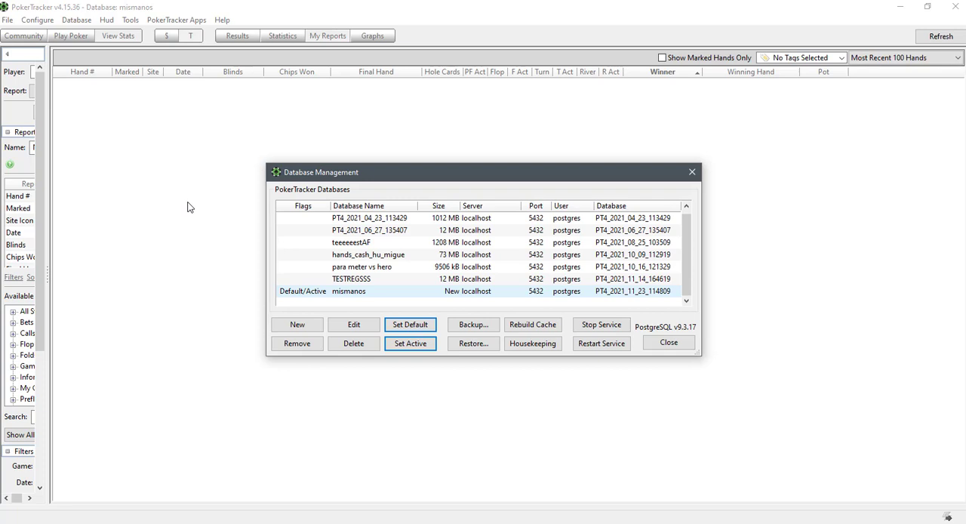
pyautogui.click(348, 291)
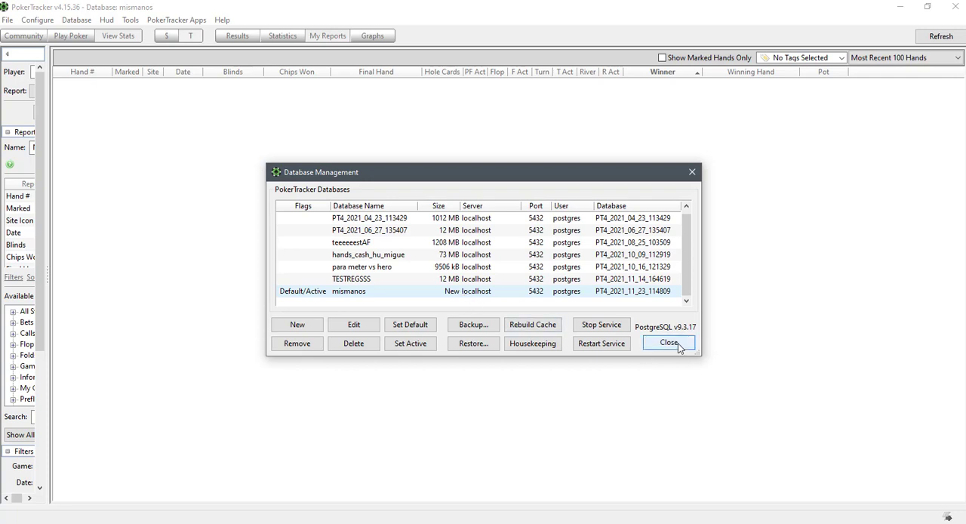
pyautogui.click(668, 343)
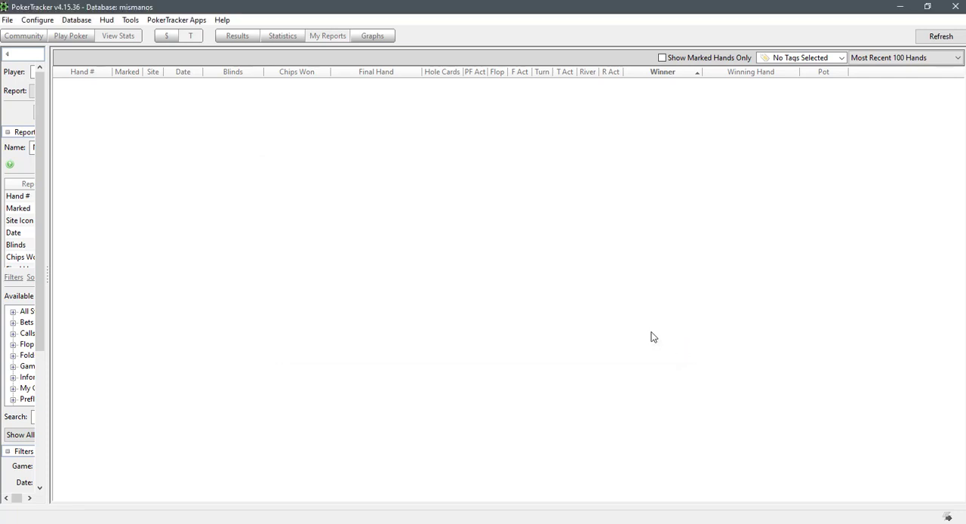
# Open the Hud Options and review the general settings, including the advanced page's databases to read from and display options
pyautogui.click(106, 20)
pyautogui.click(123, 47)
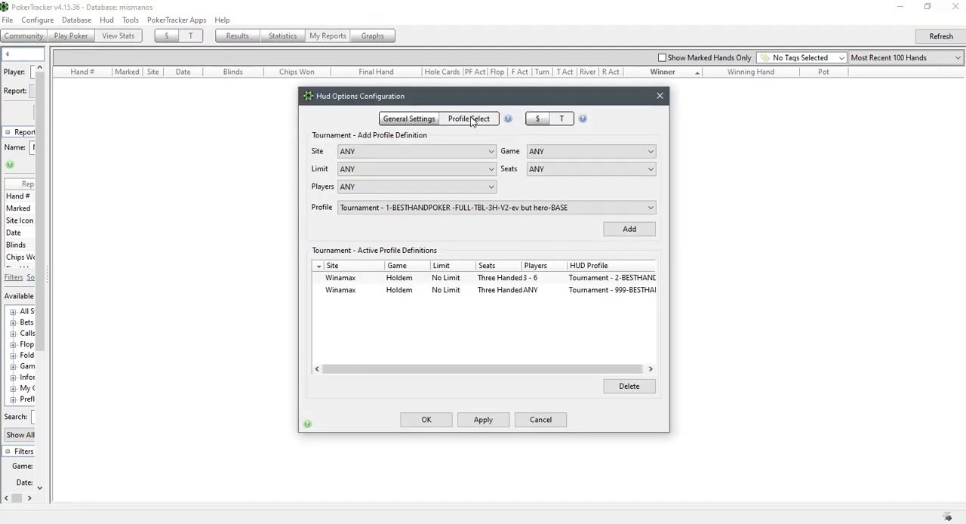
pyautogui.click(411, 120)
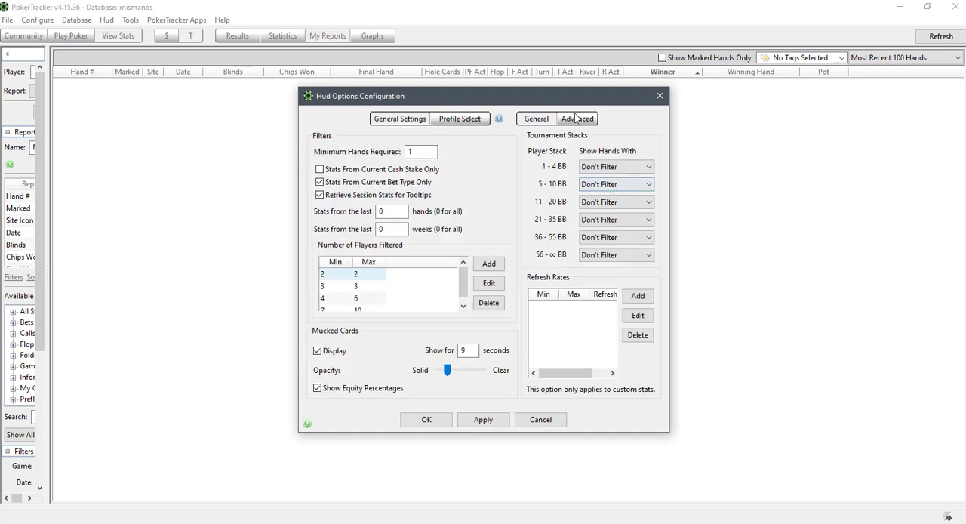
pyautogui.click(577, 119)
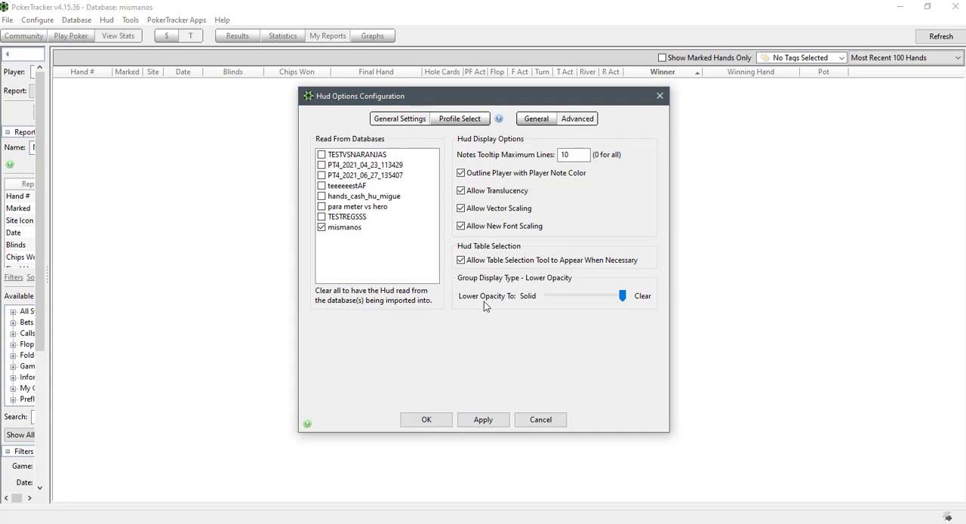
pyautogui.click(535, 120)
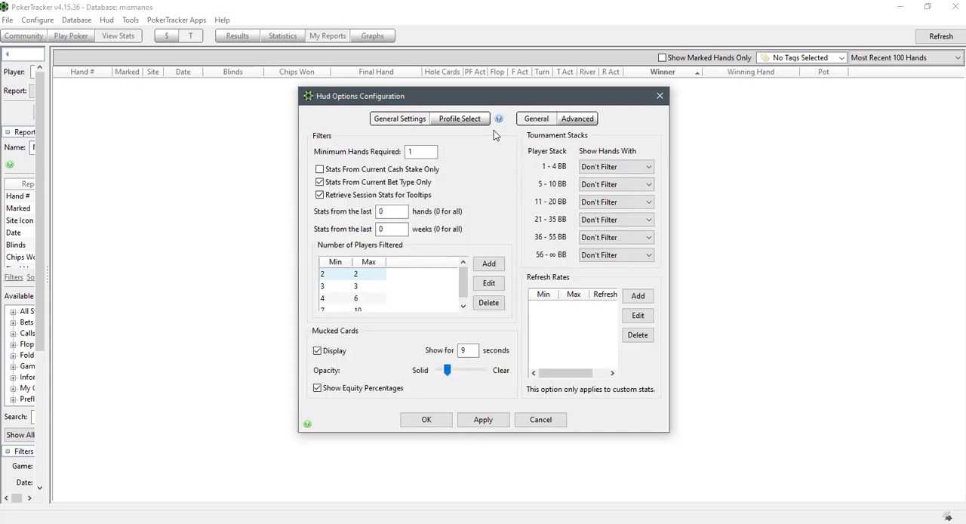
# Examine the Hud filters for minimum hands required, stats from the last hands or weeks, and the Number of Players Filtered ranges
pyautogui.doubleClick(433, 154)
pyautogui.click(421, 153)
pyautogui.click(389, 211)
pyautogui.click(393, 211)
pyautogui.moveTo(389, 211); pyautogui.dragTo(380, 211)
pyautogui.click(390, 230)
pyautogui.doubleClick(384, 230)
pyautogui.click(397, 212)
pyautogui.moveTo(387, 212); pyautogui.dragTo(373, 214)
pyautogui.scroll(-1, 390, 310)
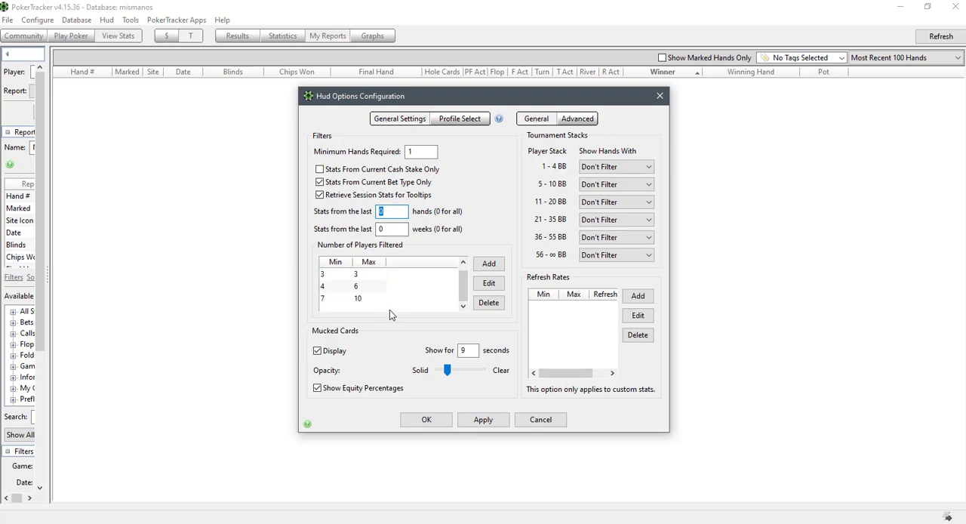
pyautogui.scroll(1, 390, 309)
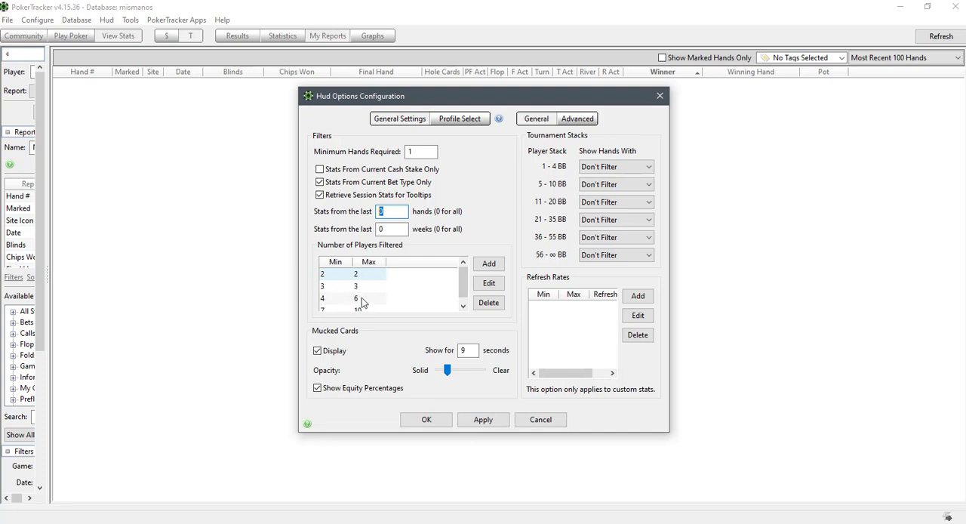
pyautogui.click(339, 309)
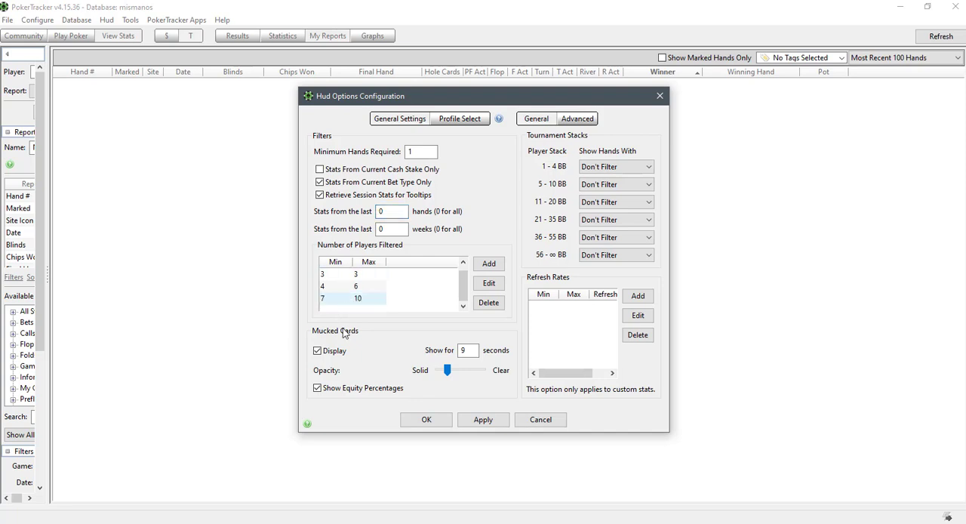
# Try adding a player range with minimum 3 and maximum 3, delete it, and cancel the Hud Options
pyautogui.click(489, 264)
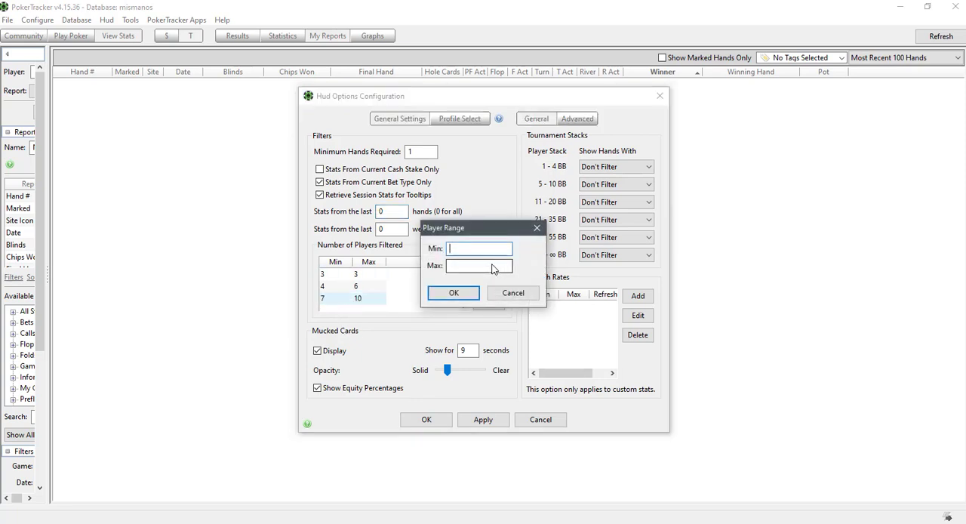
pyautogui.write('3')
pyautogui.click(464, 265)
pyautogui.write('3')
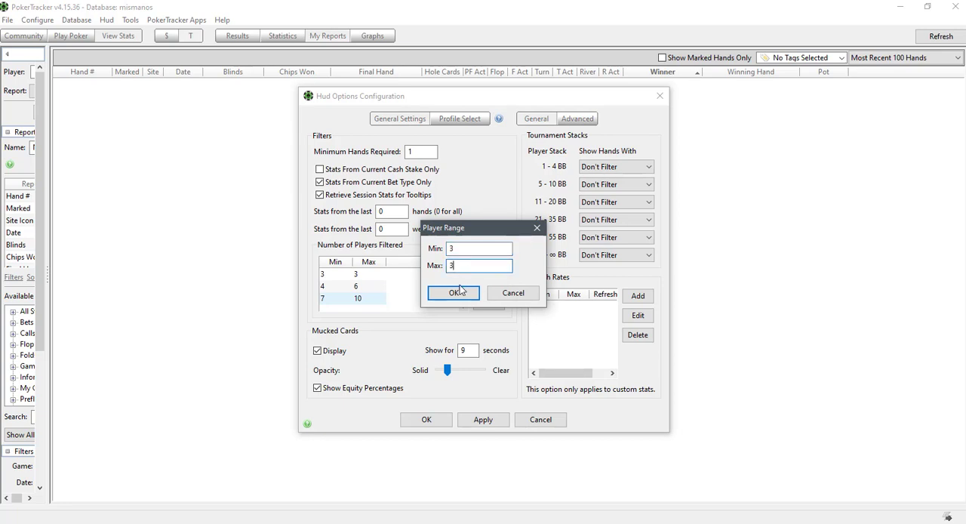
pyautogui.click(453, 293)
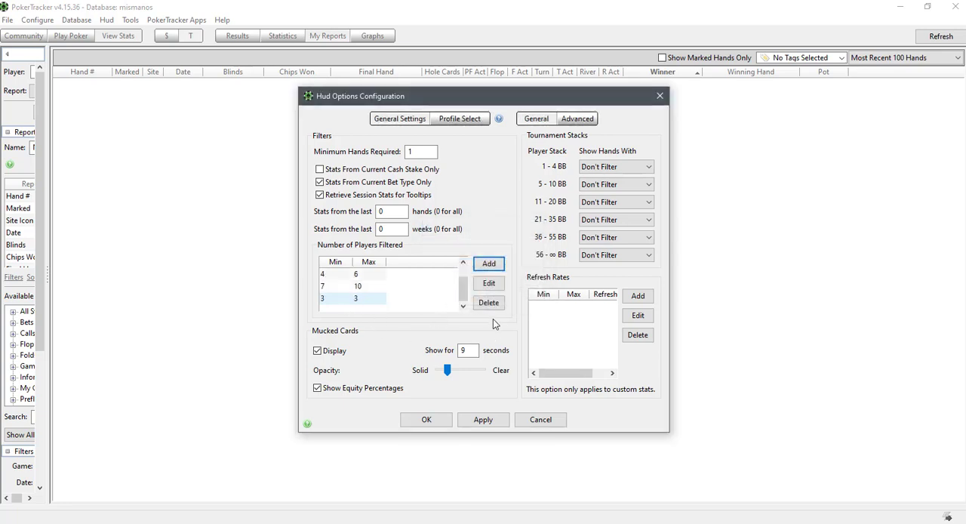
pyautogui.click(488, 303)
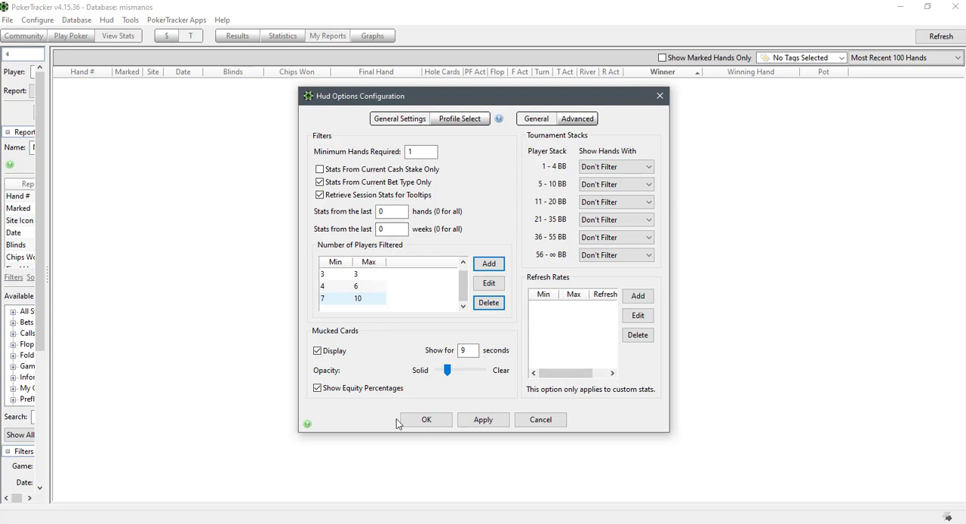
pyautogui.click(538, 423)
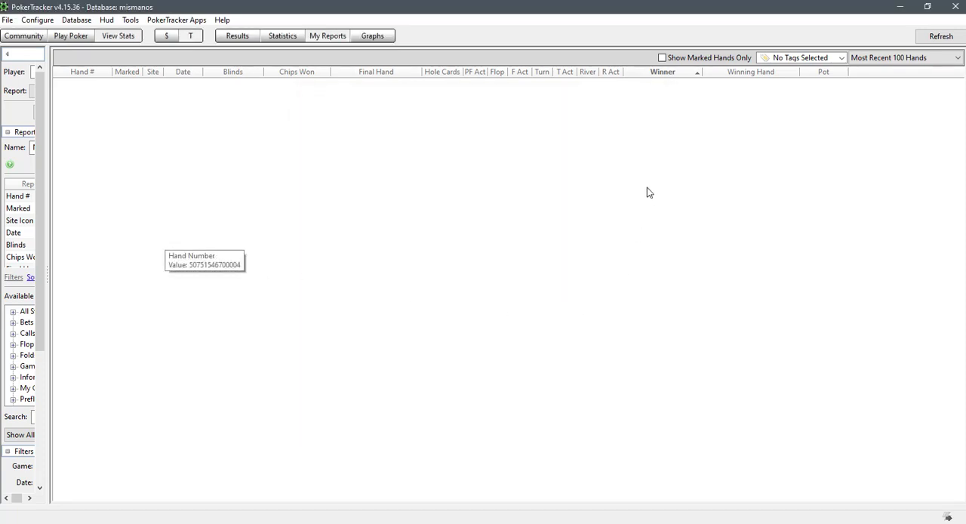
pyautogui.click(900, 522)
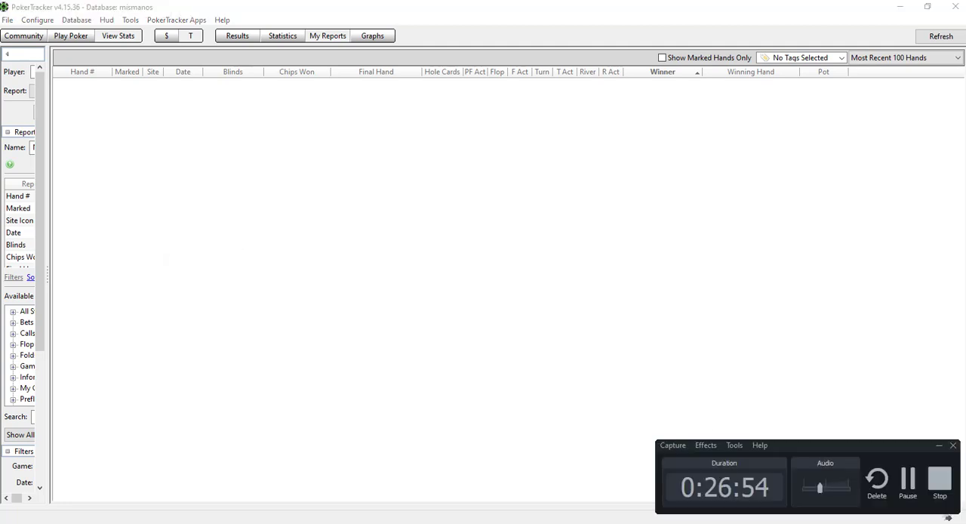